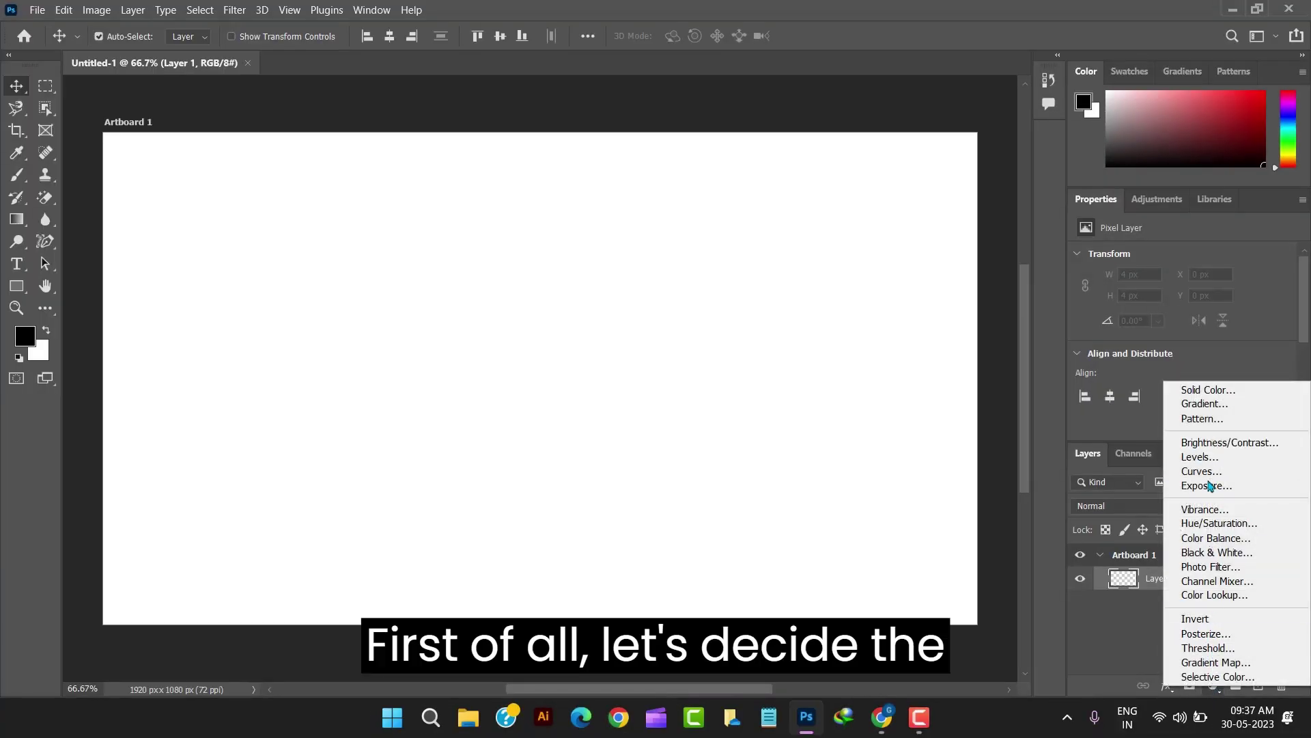
Step: Add a Gradient Fill layer using the Blues group's Blue_20 preset, cyan to deep blue
click(1205, 404)
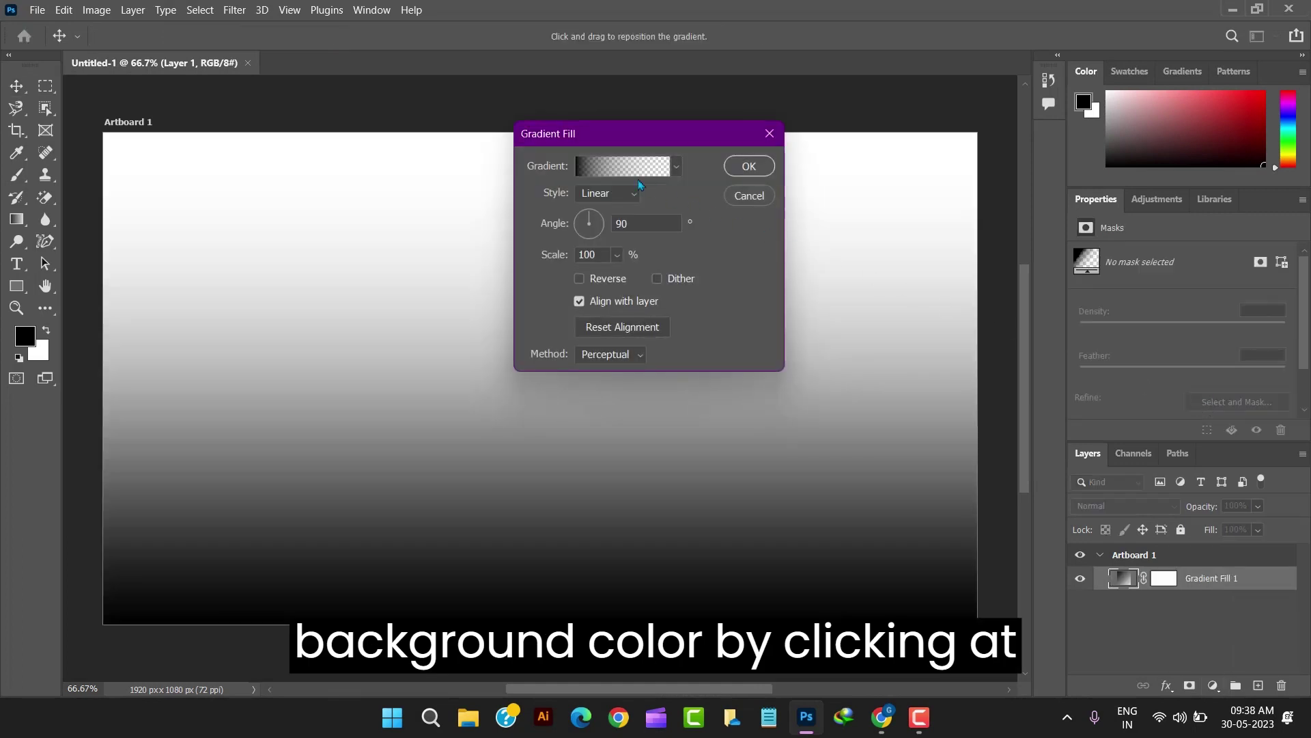
click(608, 170)
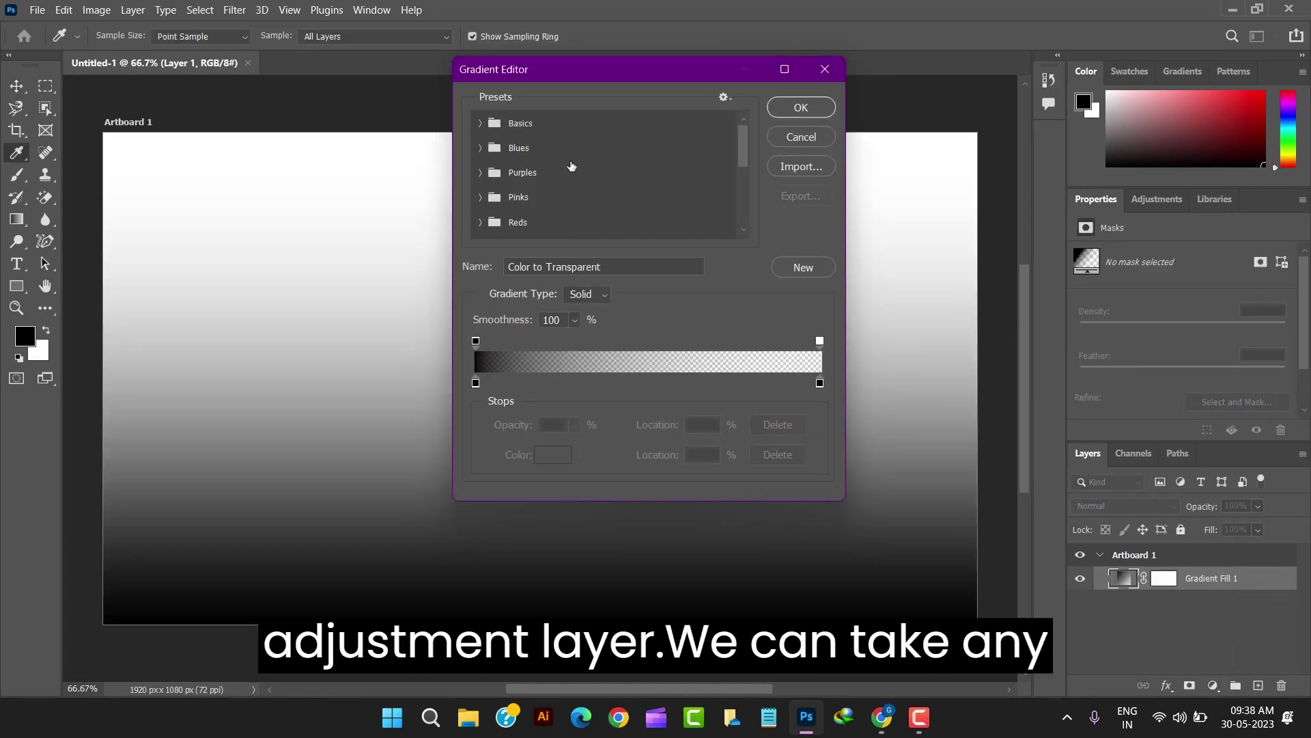
click(480, 147)
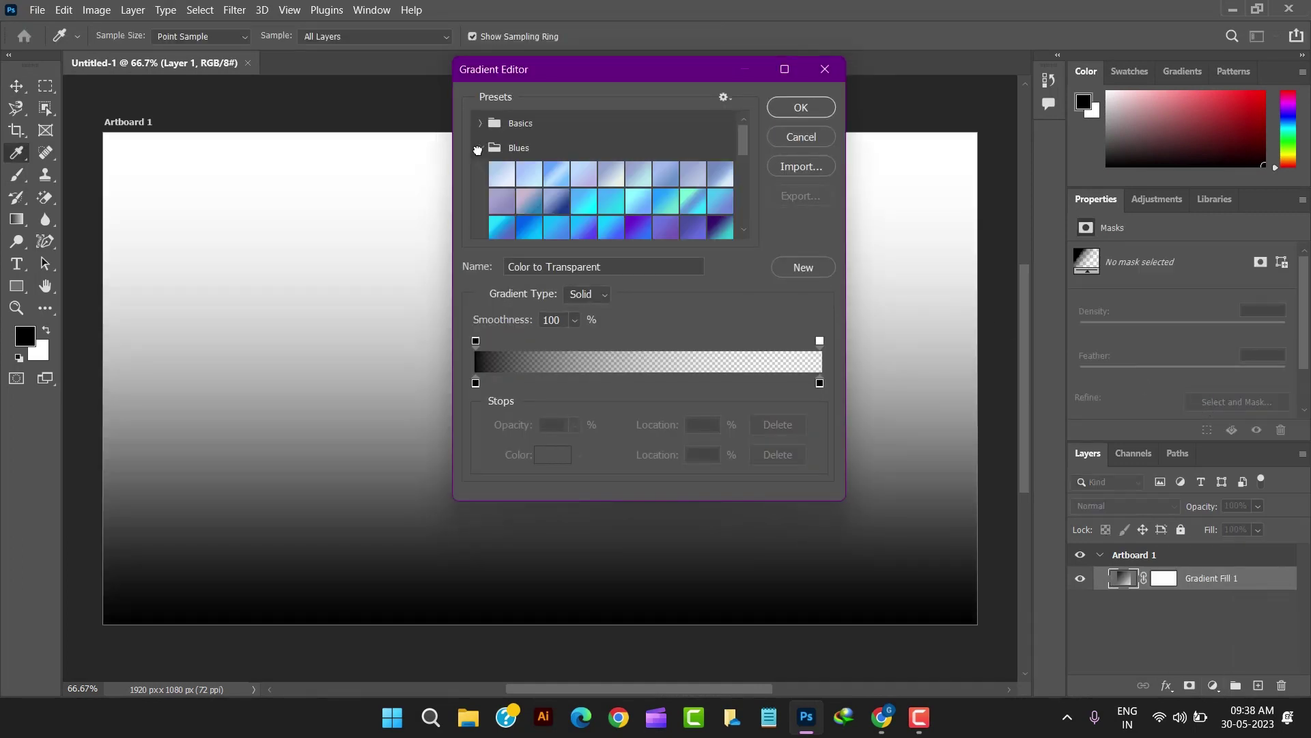
click(526, 225)
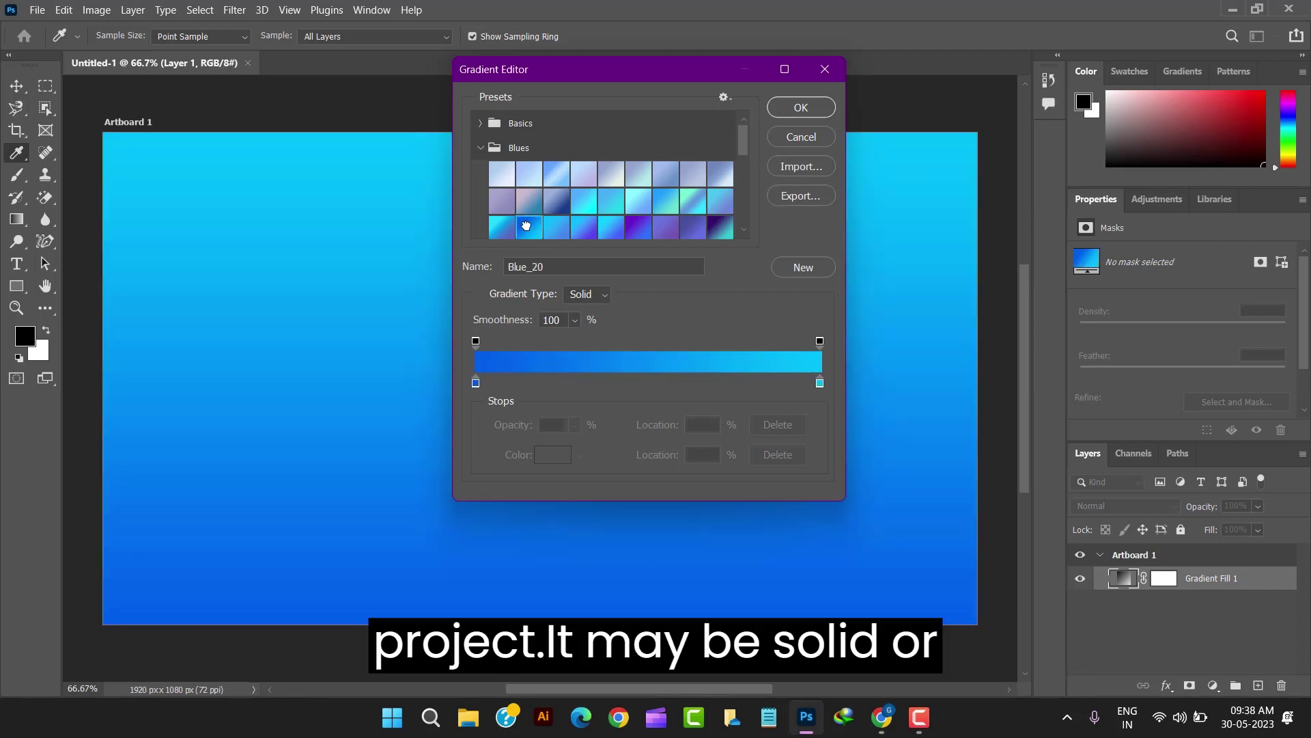
click(797, 110)
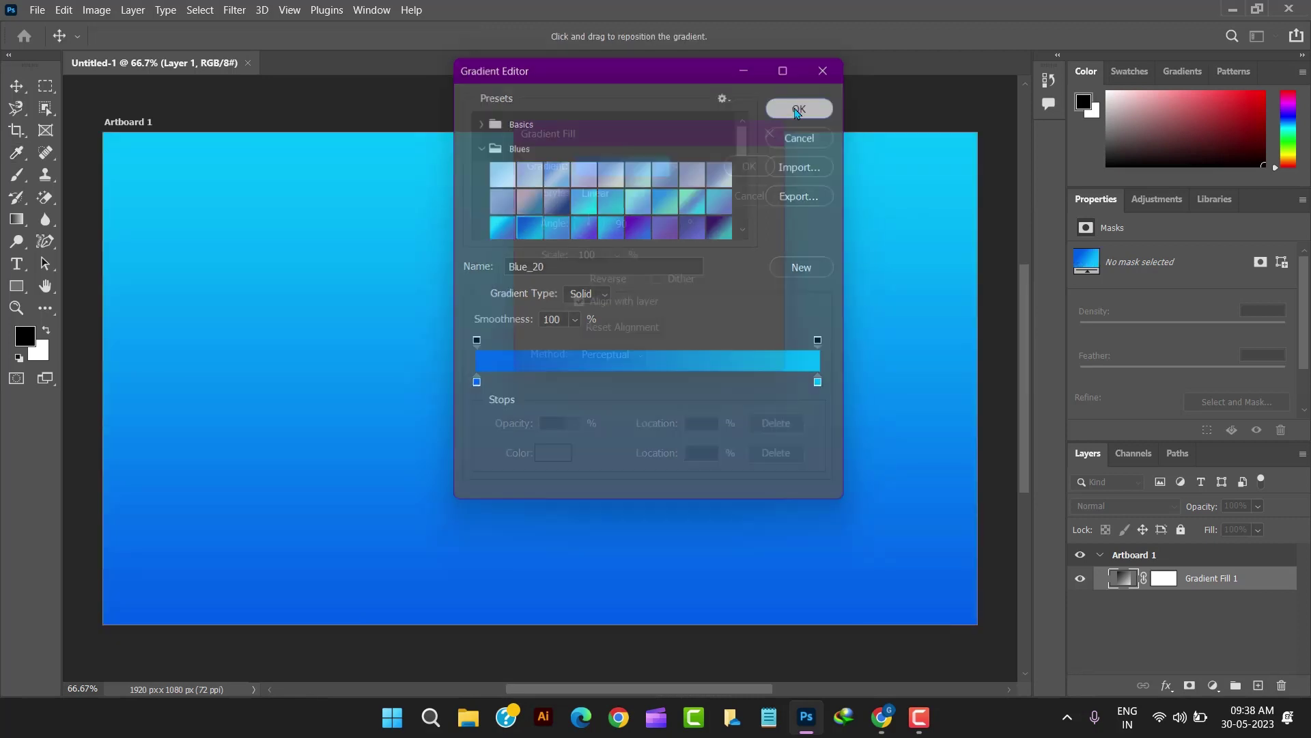
click(748, 166)
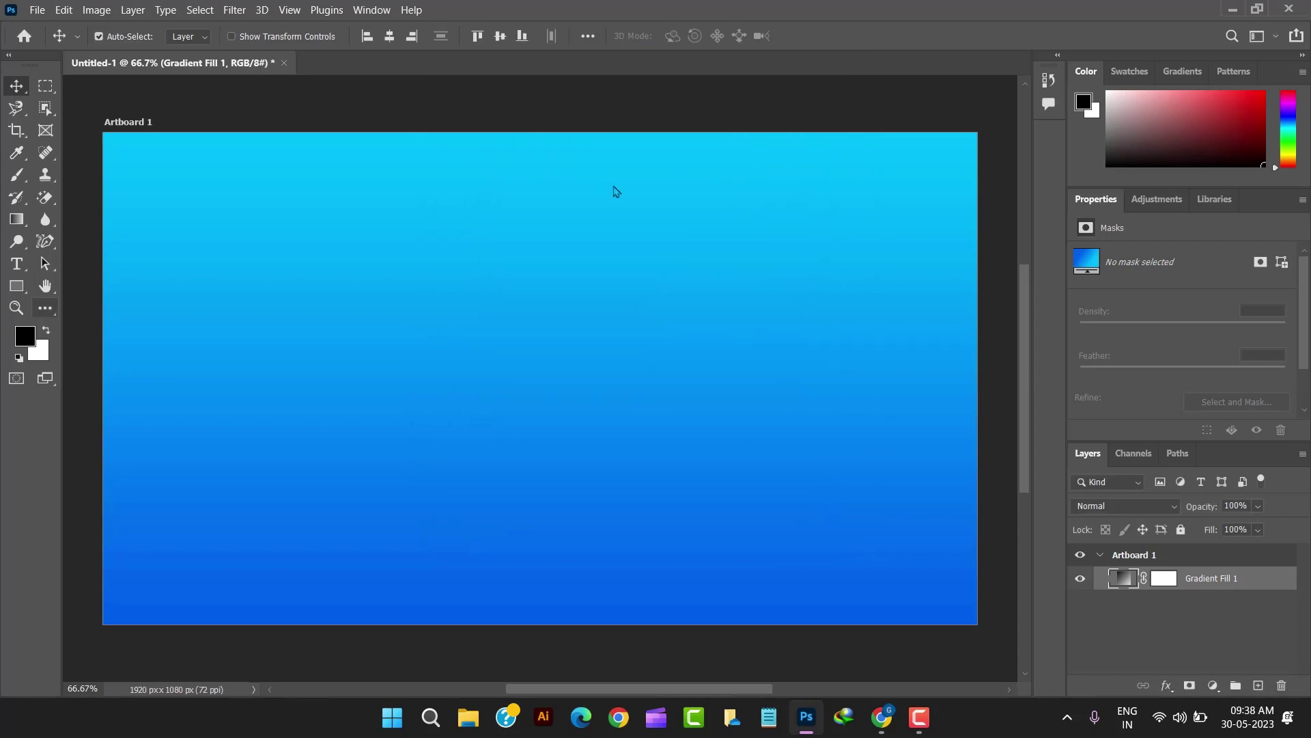
Step: With the Type tool set to Merdian Bold 88 pt, type 'Welcome' left of the artboard centre
click(16, 264)
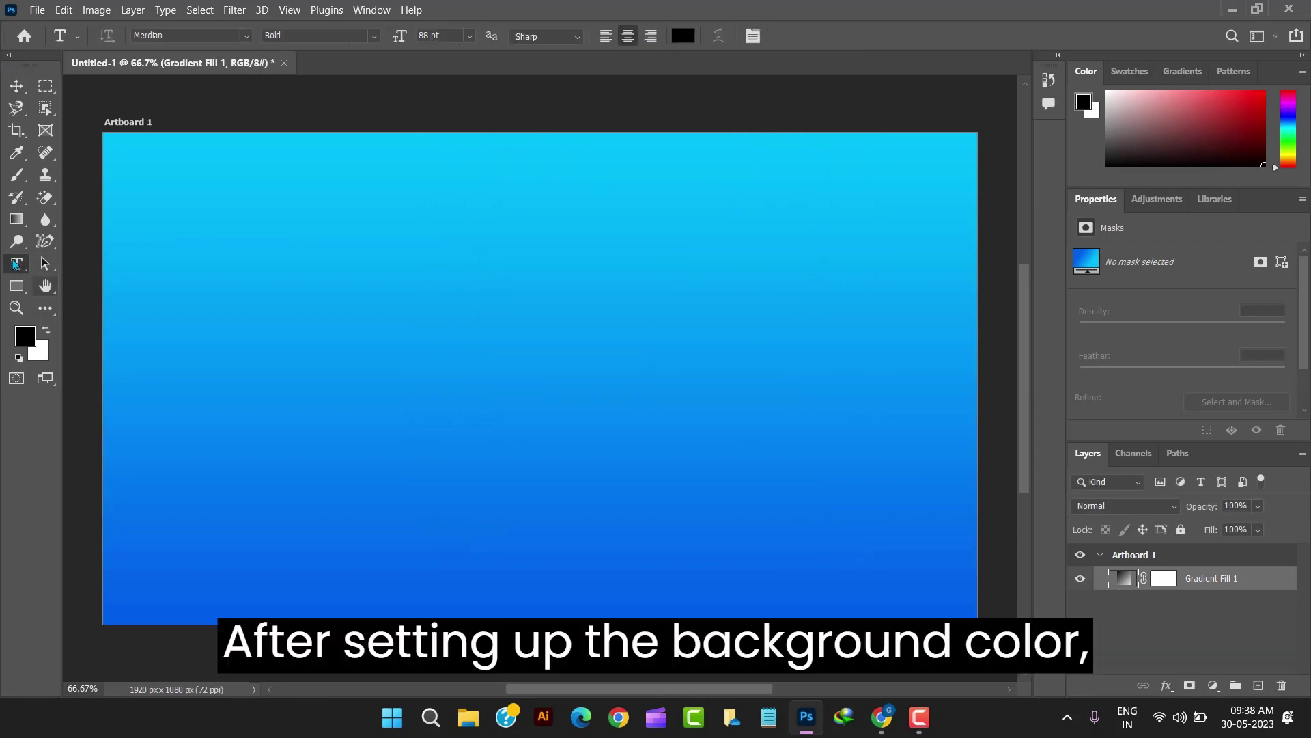
click(246, 36)
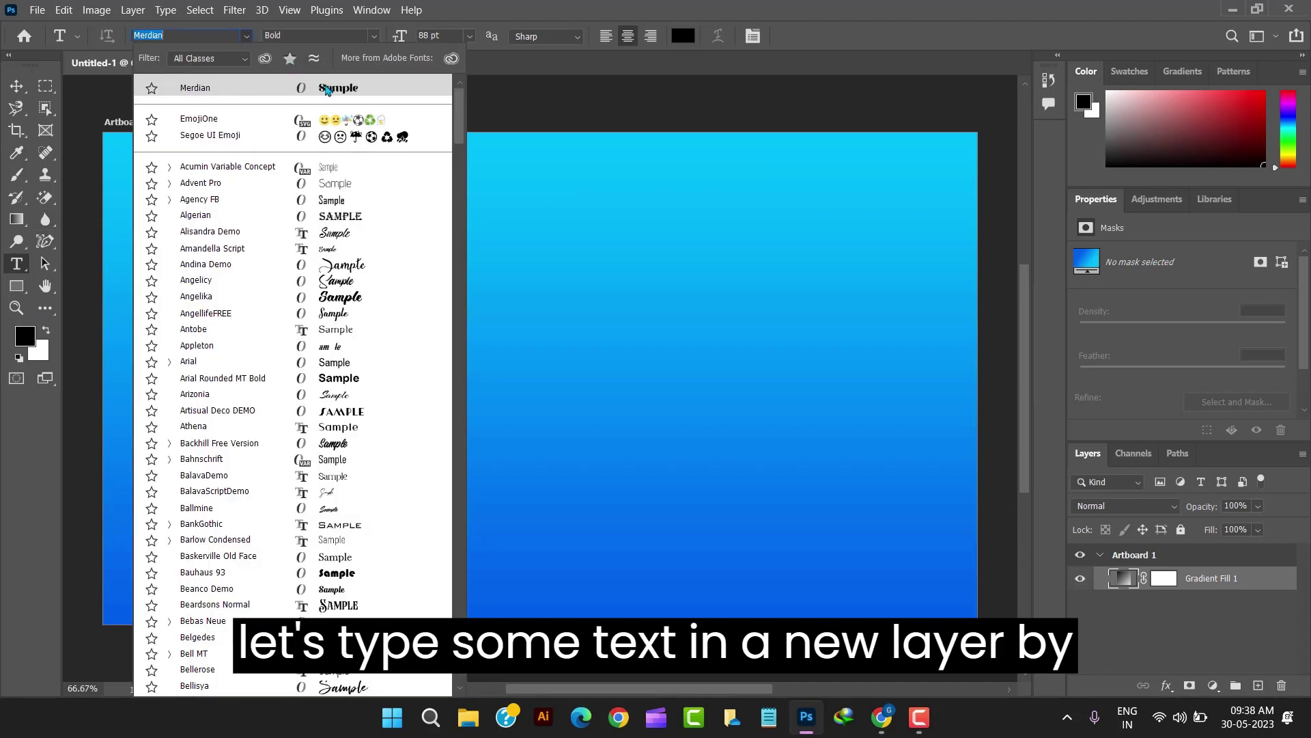
click(329, 87)
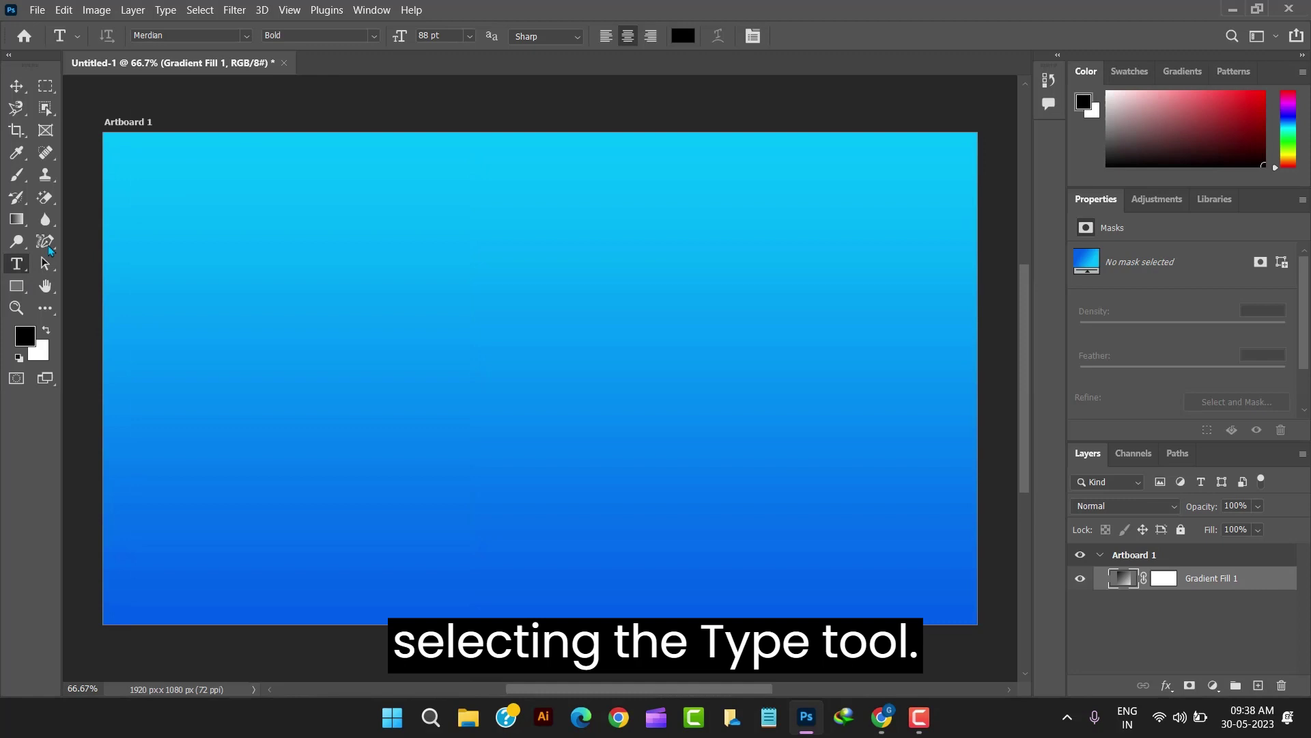
click(370, 373)
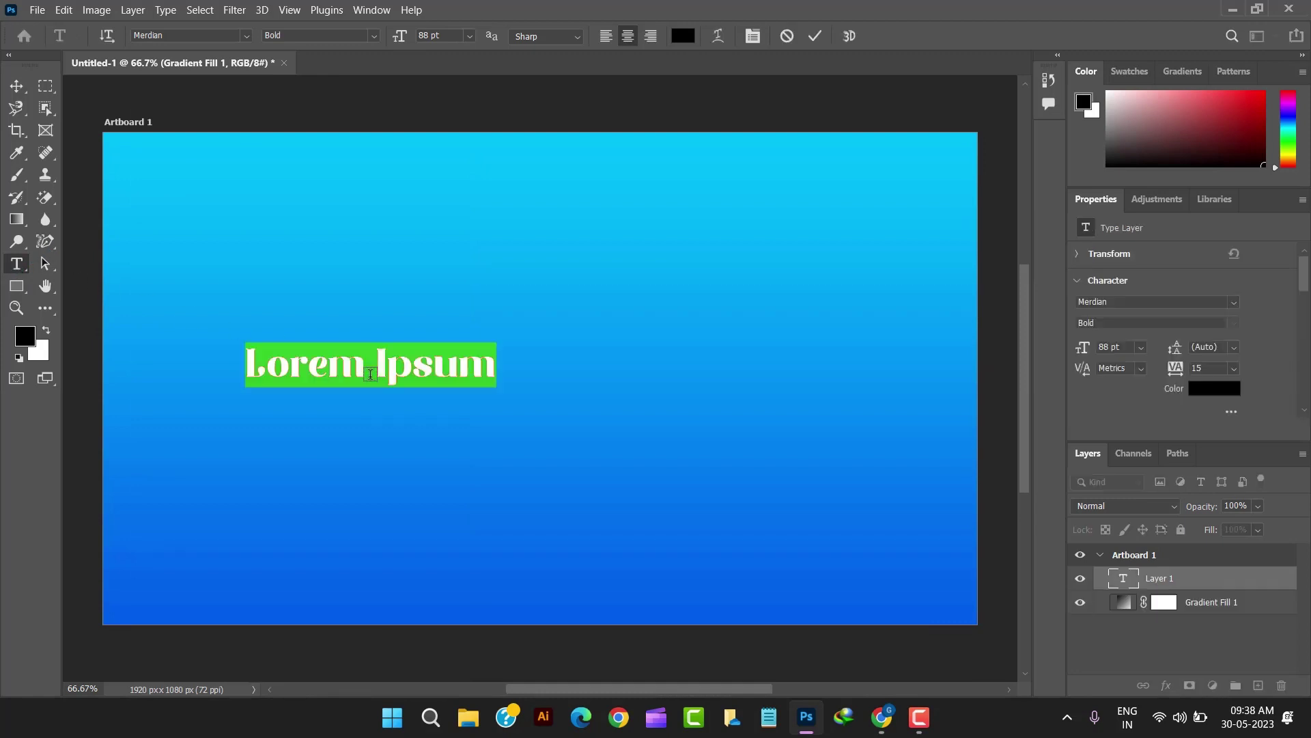
click(370, 374)
text(We)
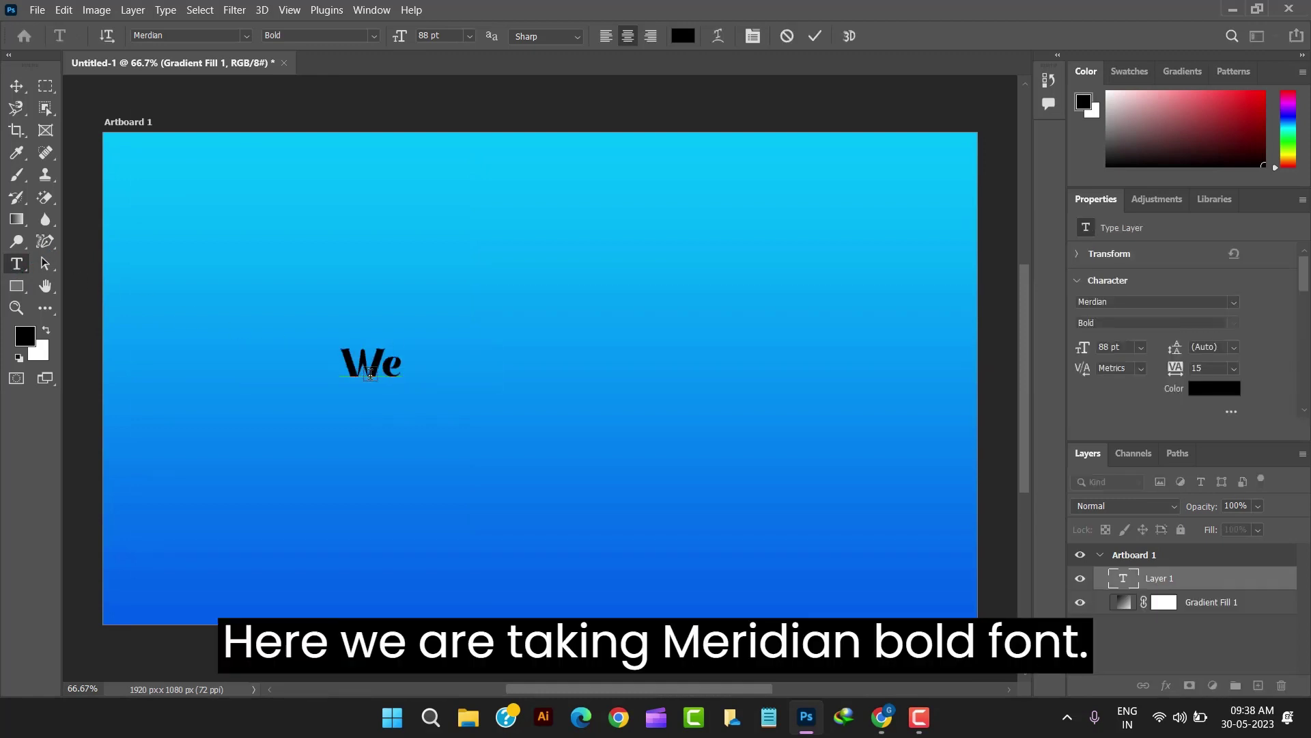
text(lcome)
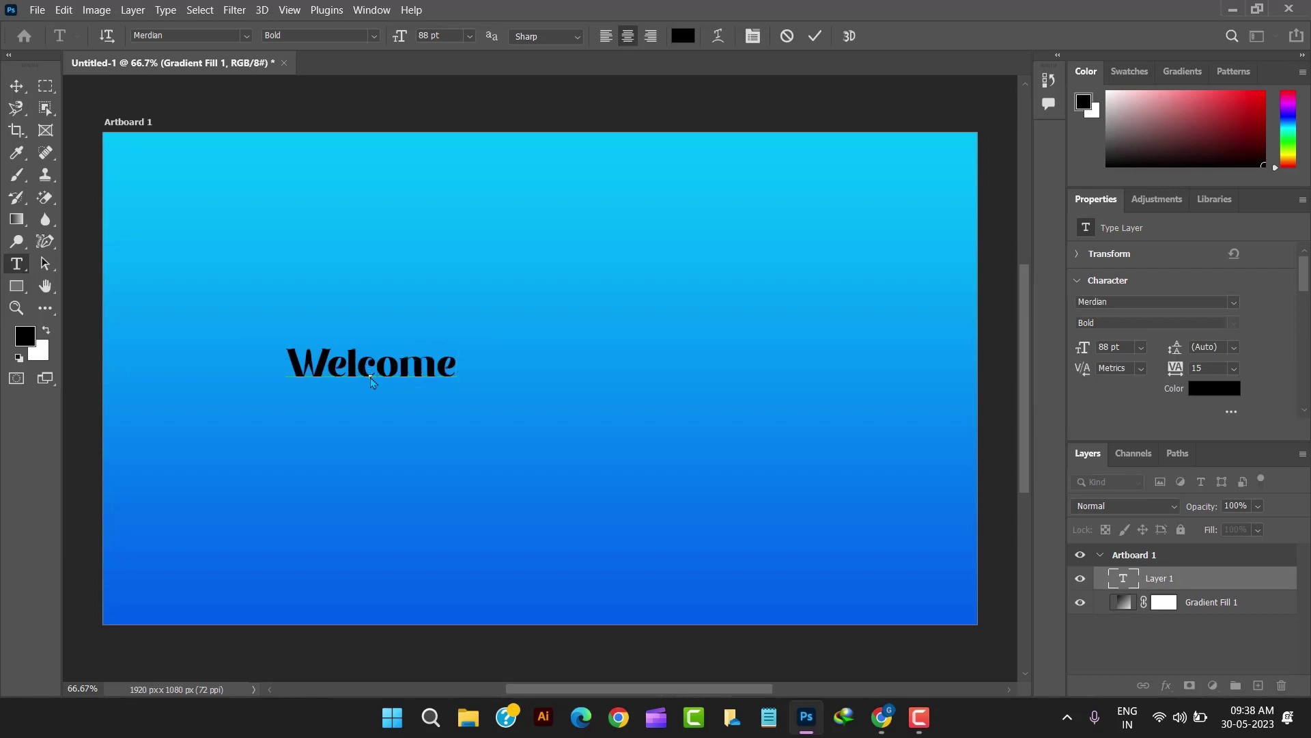
Step: Commit the Welcome text and scale it up to about 296 pt with Free Transform
click(815, 36)
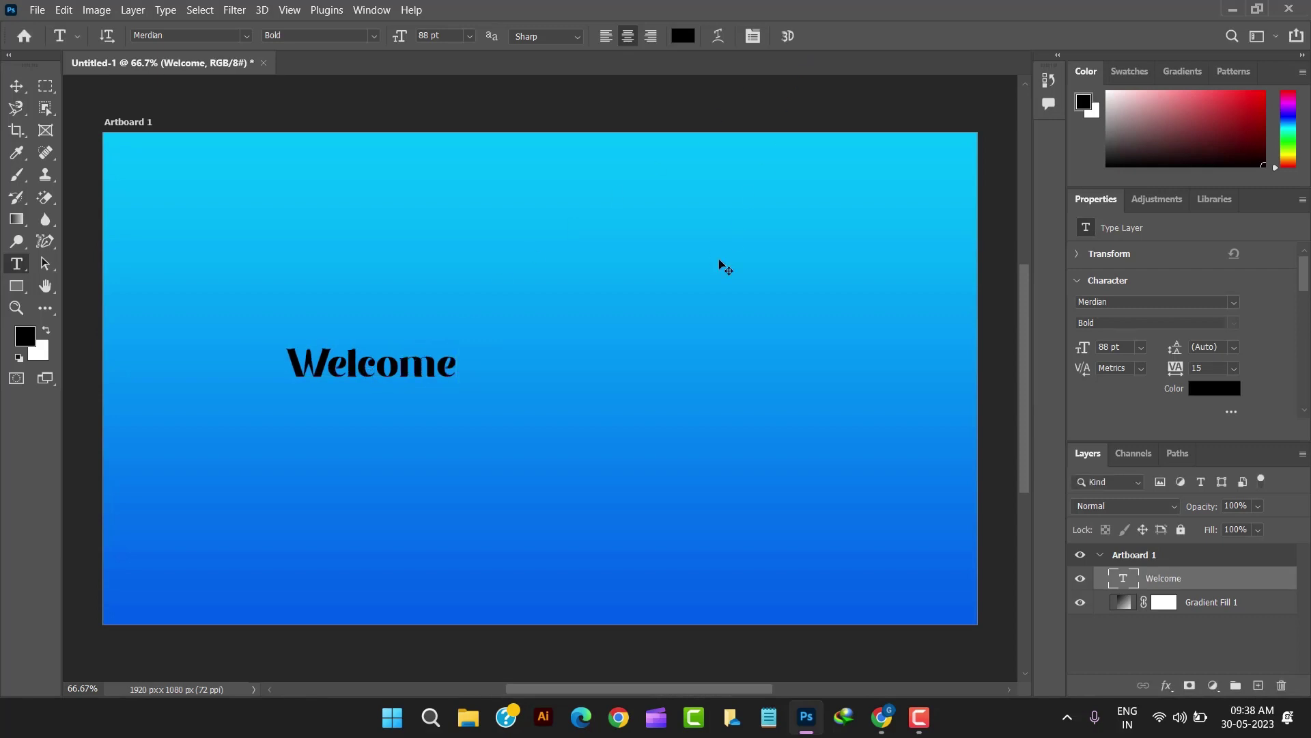
key(ctrl+t)
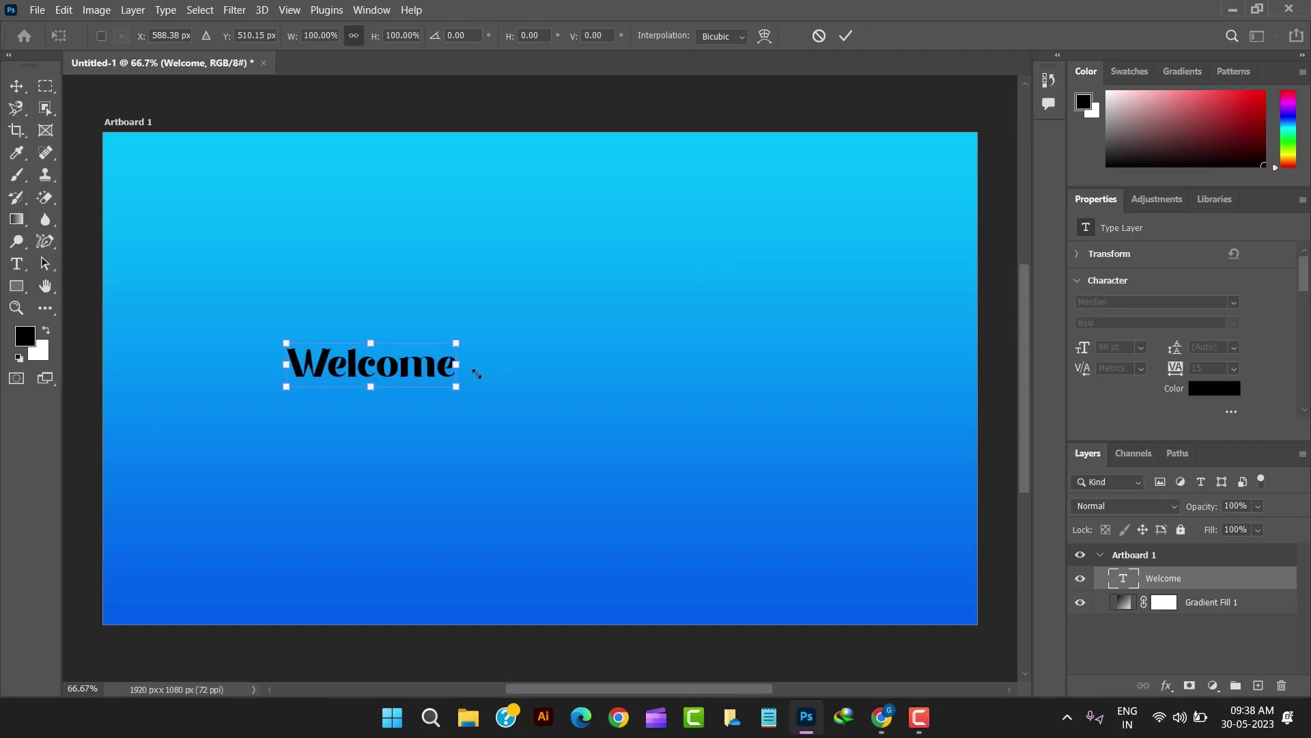
drag(456, 385, 635, 517)
drag(583, 404, 709, 411)
click(846, 36)
key(t)
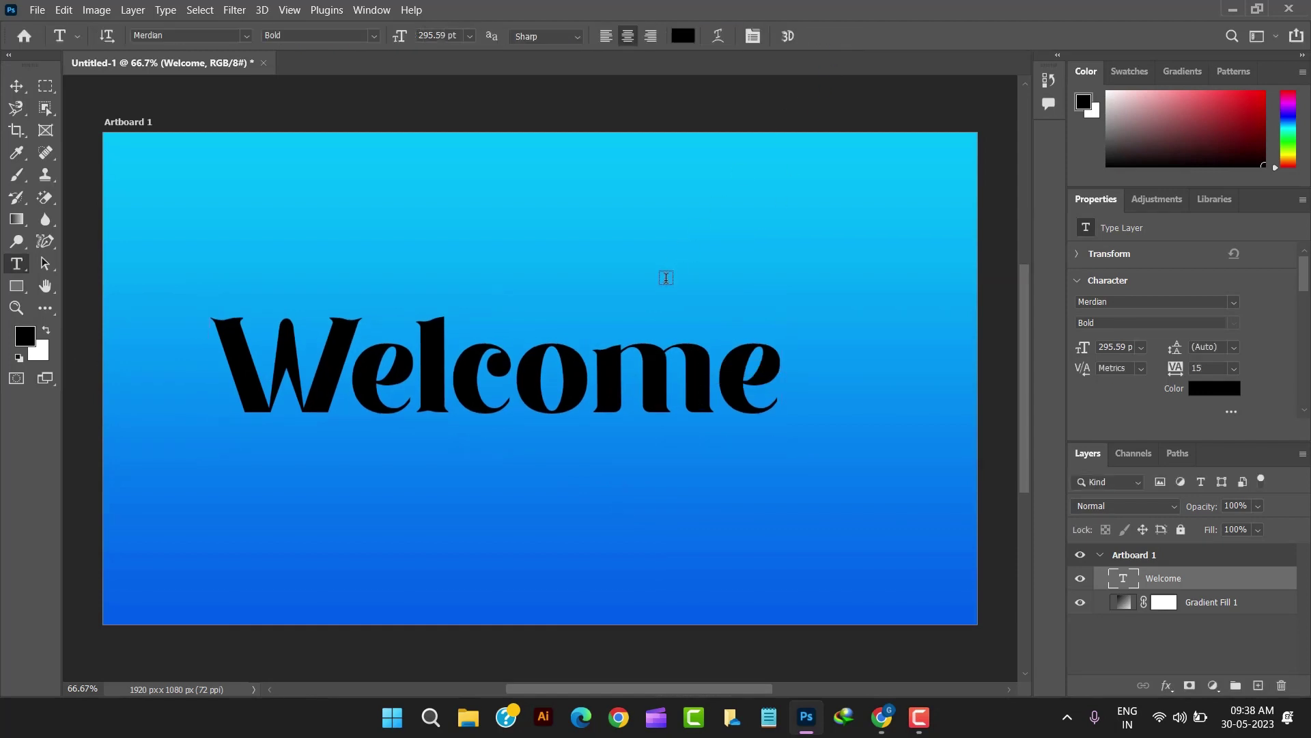
Step: Align Welcome to the horizontal and vertical centres of the artboard, then deselect
key(ctrl+a)
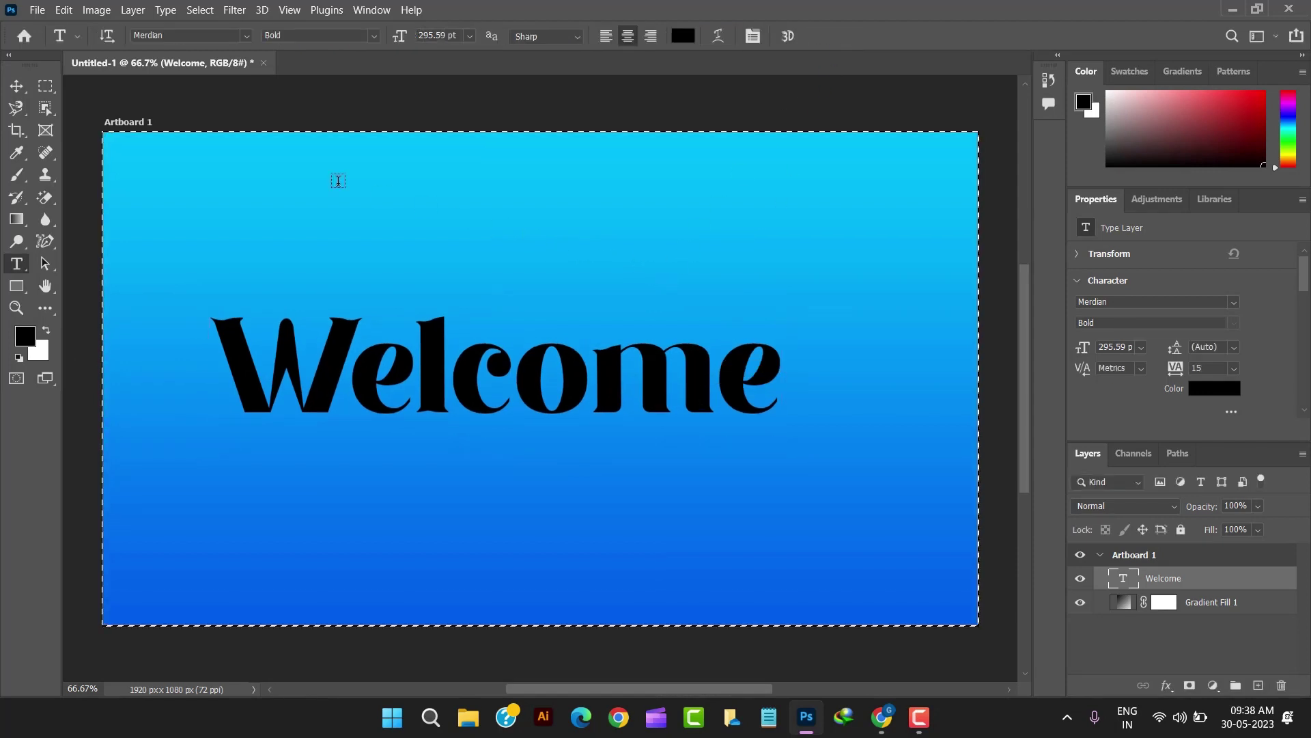
click(15, 87)
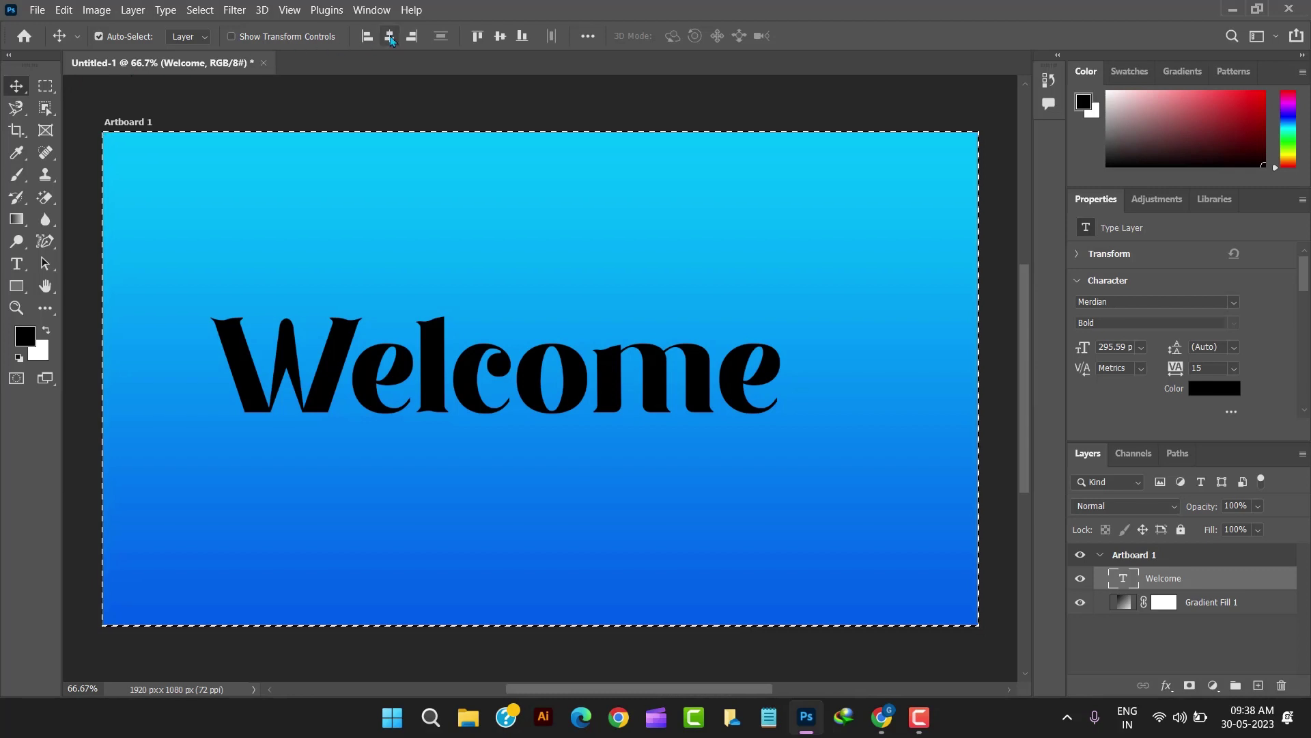
click(389, 36)
click(500, 36)
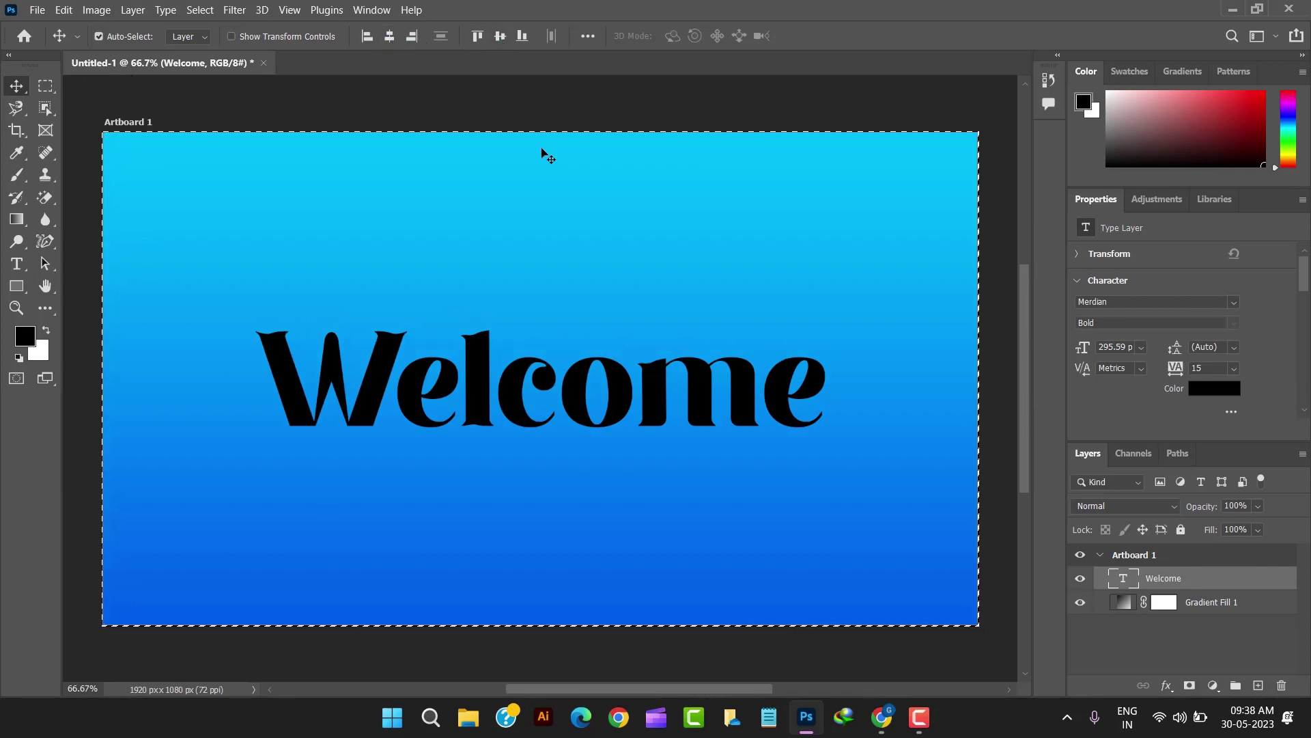
key(ctrl+d)
key(ctrl)
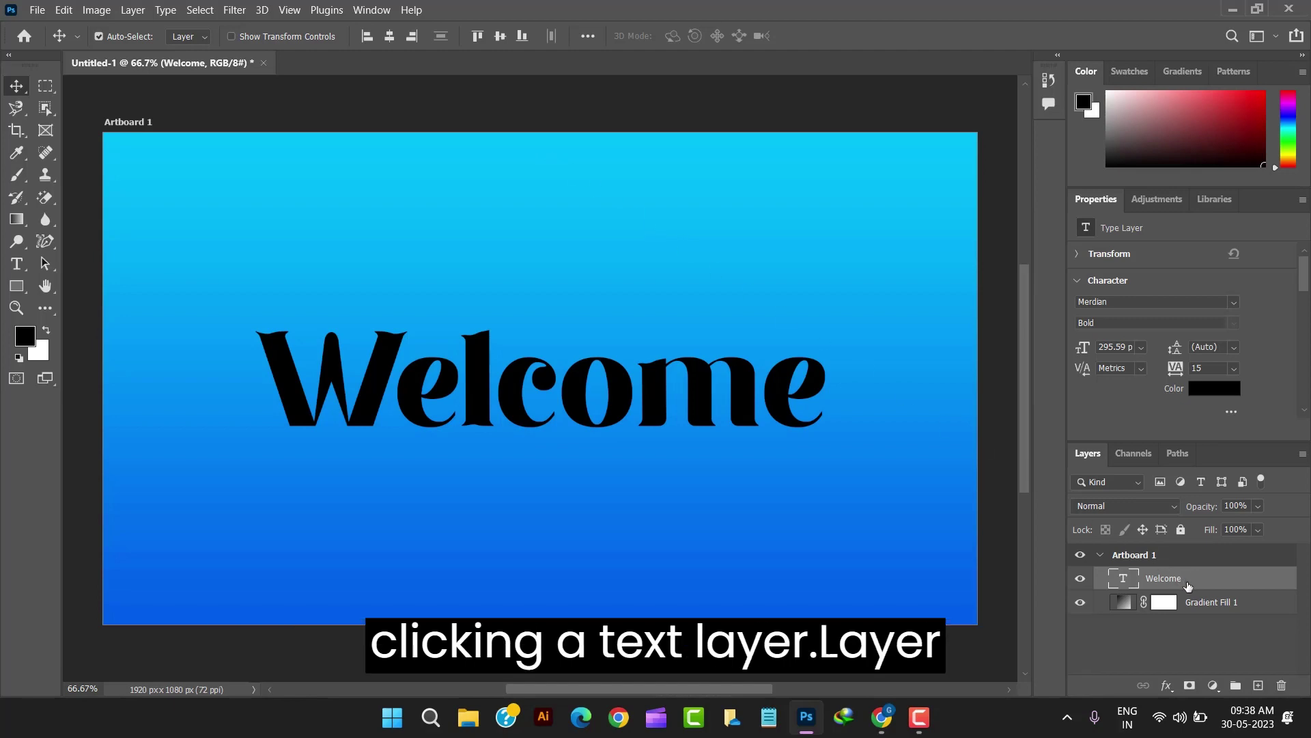
Step: In Welcome's Blending Options, set Fill Opacity to 0% and enable Bevel & Emboss
right_click(1189, 586)
click(1055, 26)
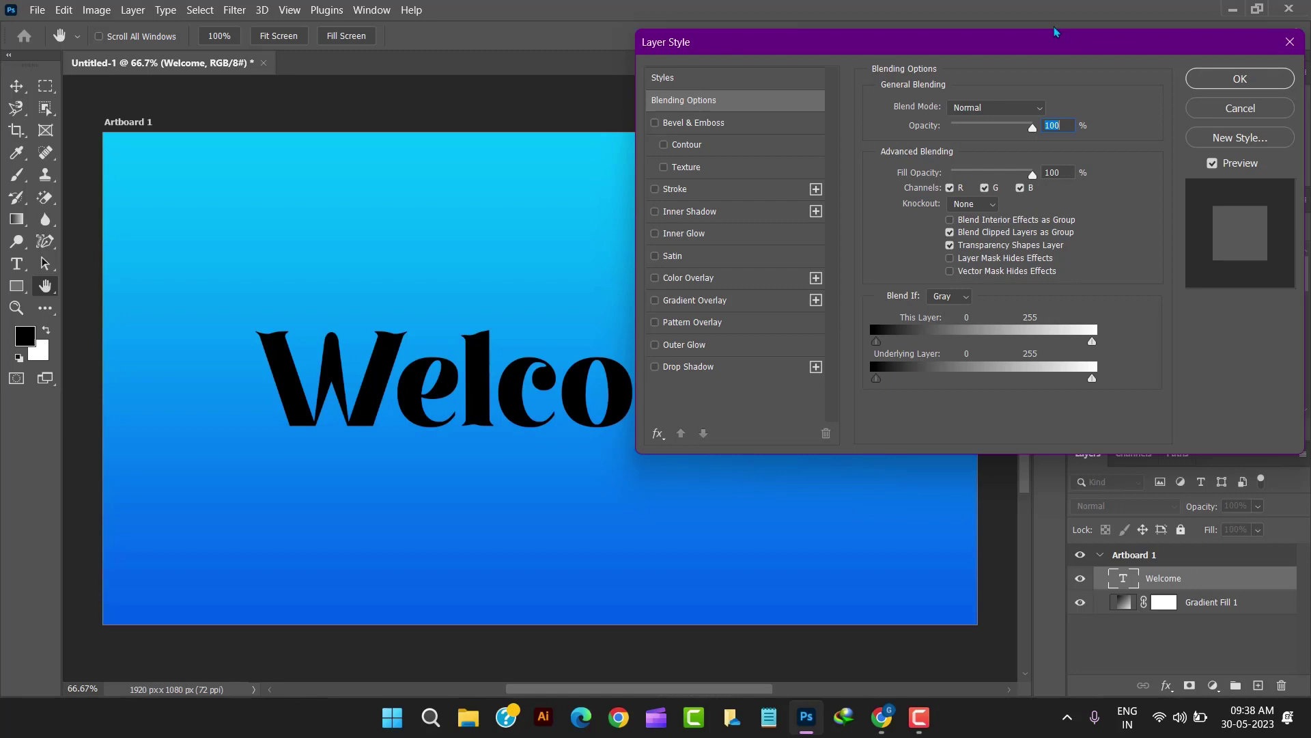
drag(1033, 175, 953, 175)
click(707, 125)
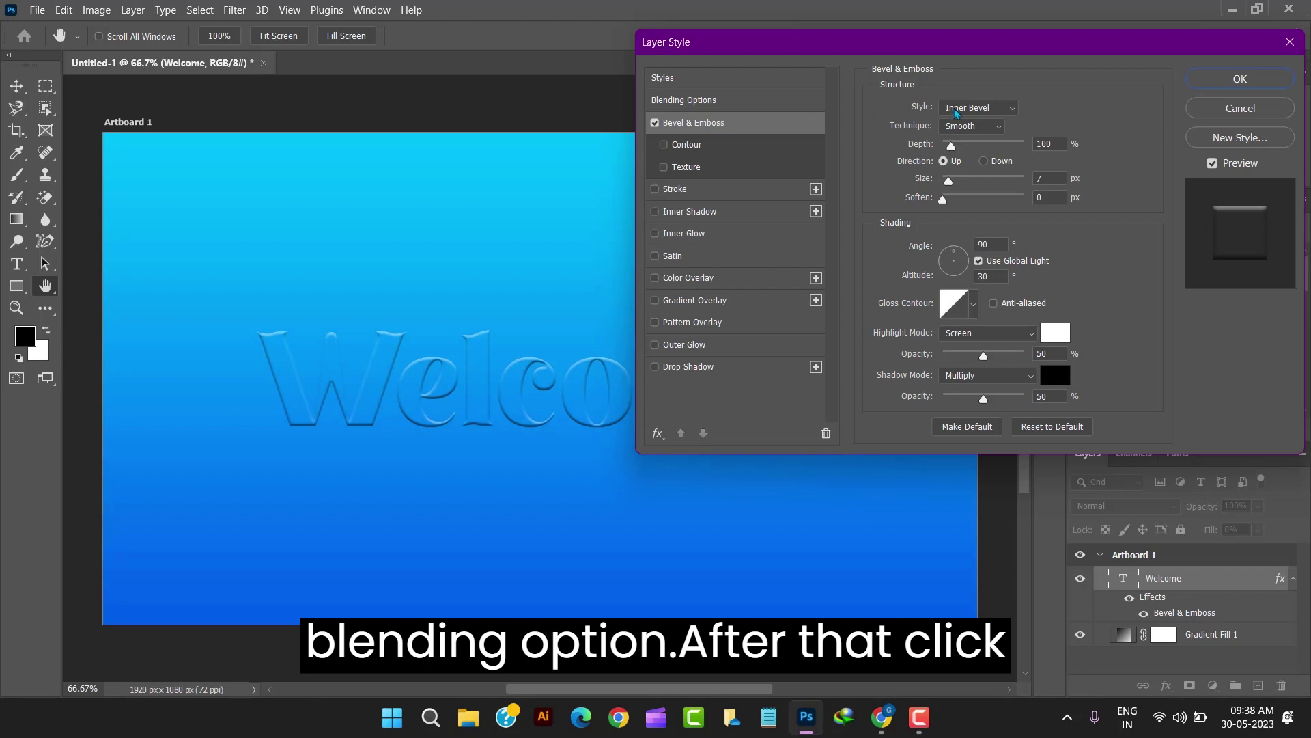
Step: Set the bevel to Pillow Emboss with 180% depth and 25 px size
click(1012, 109)
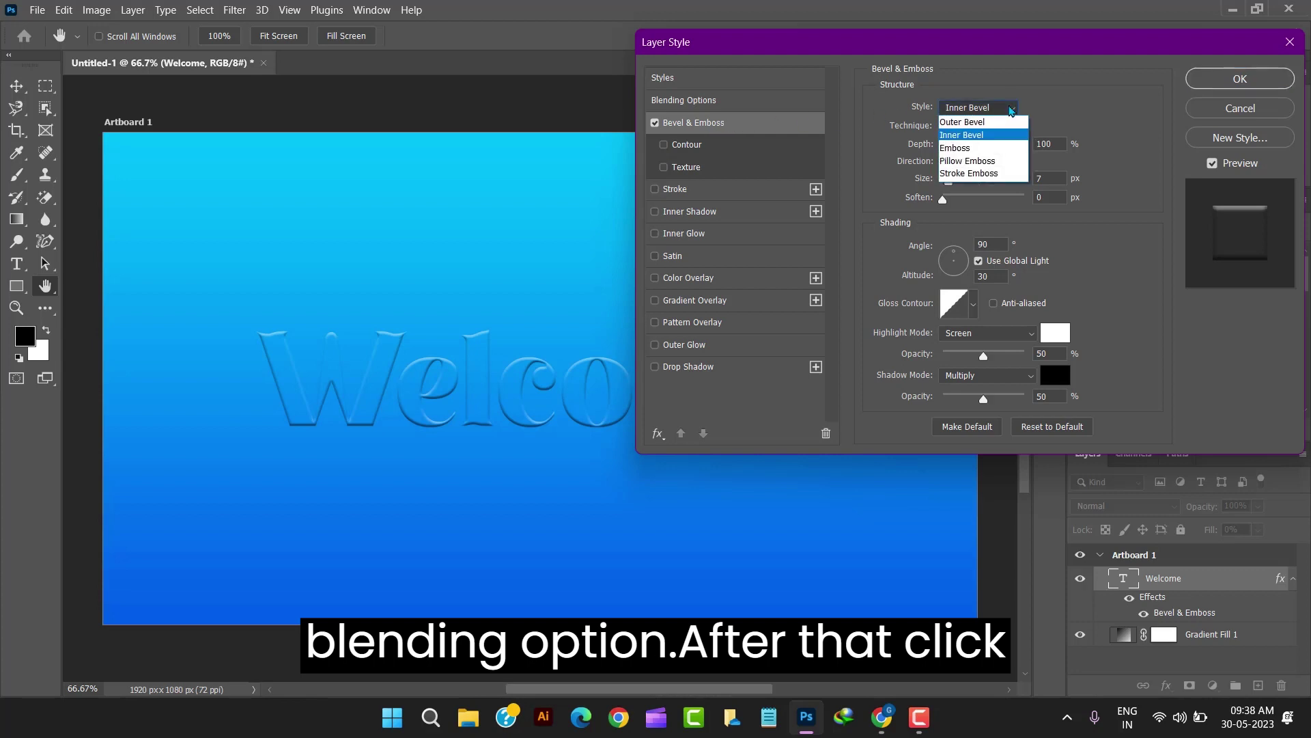
click(1004, 162)
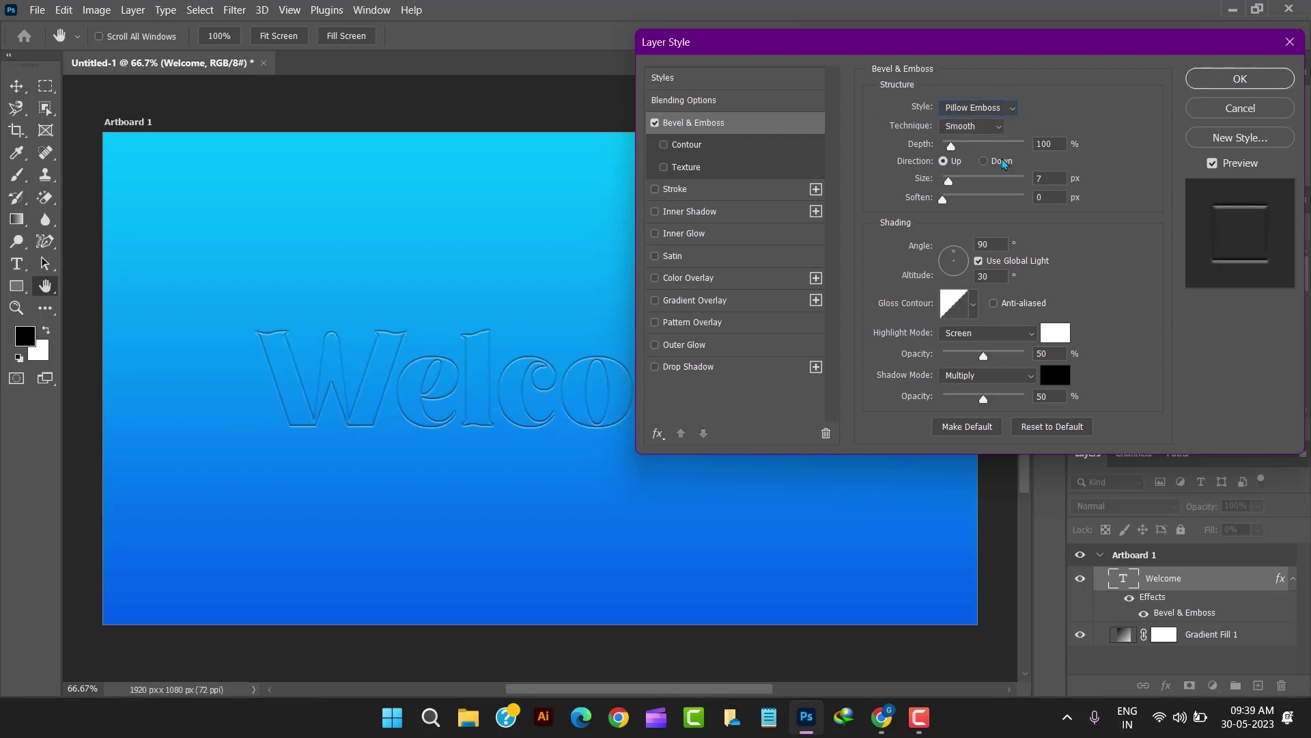
double_click(1057, 143)
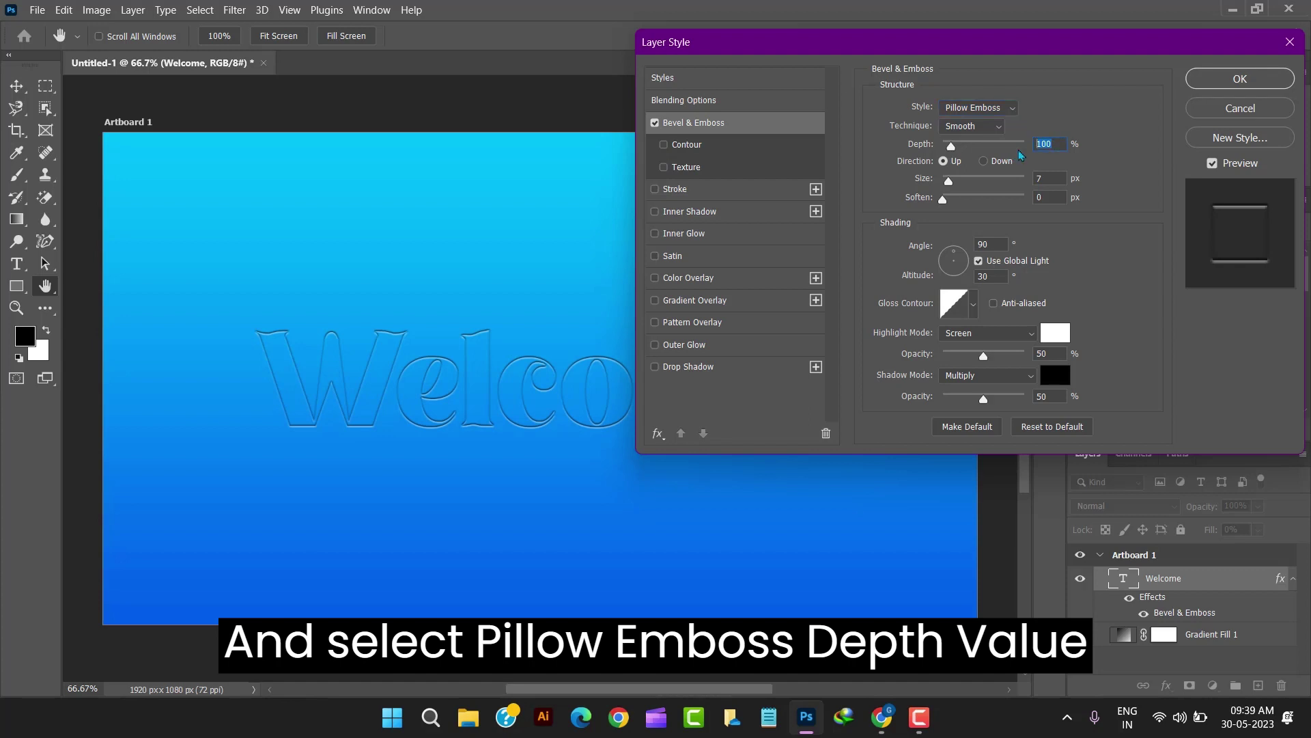
text(180)
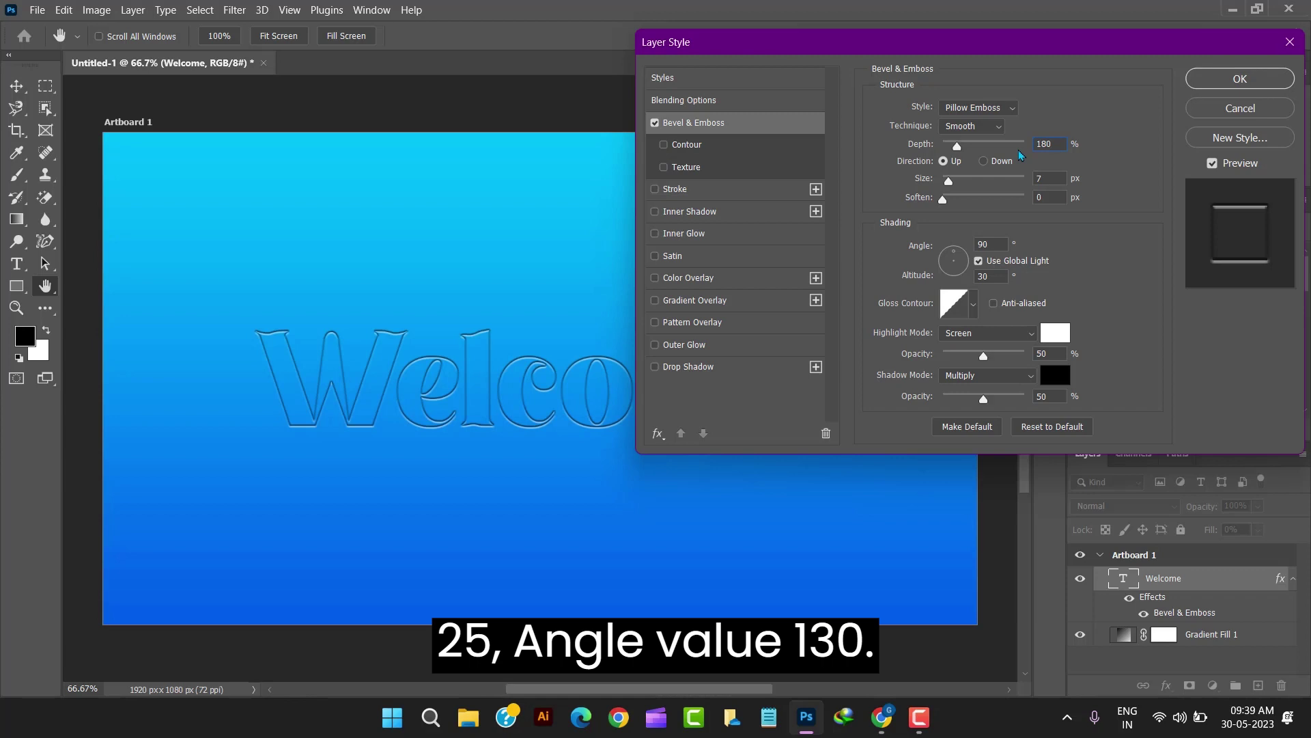
key(Tab)
key(Tab)
text(25)
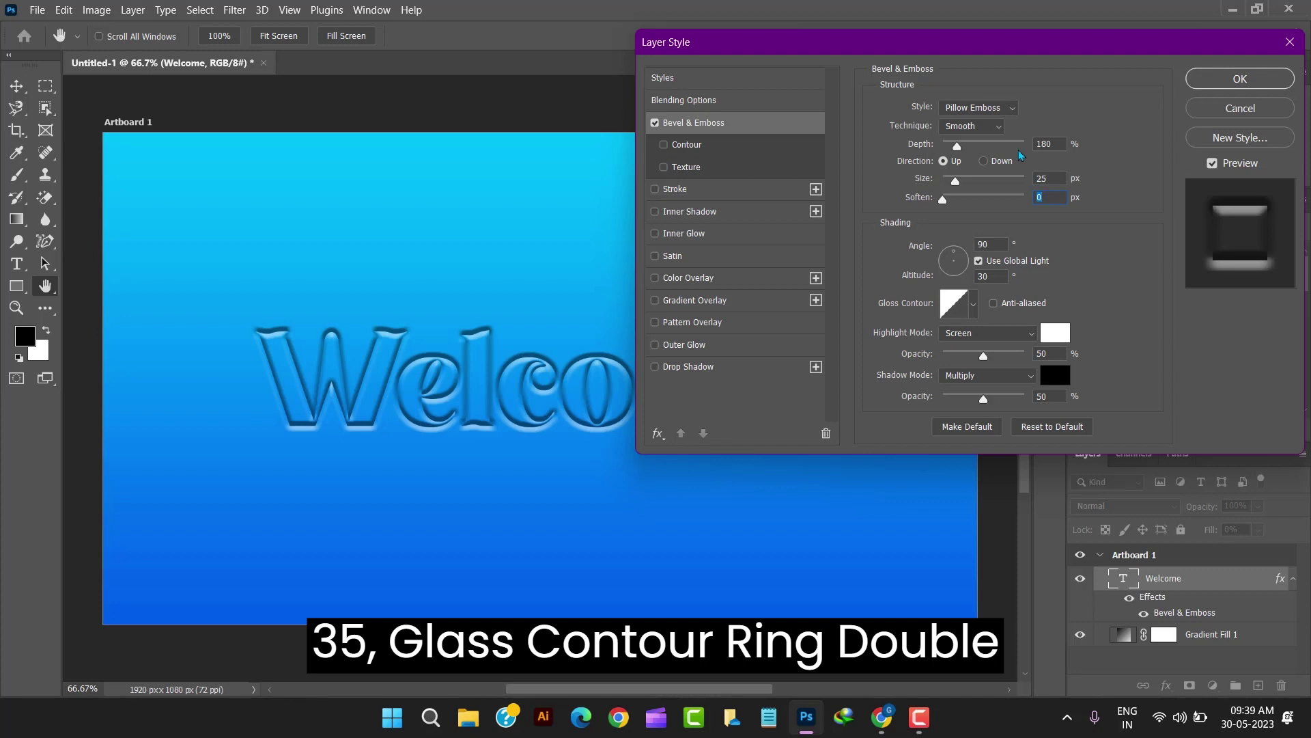
Step: Give the bevel a local 130° angle without Global Light and 35° altitude
key(Tab)
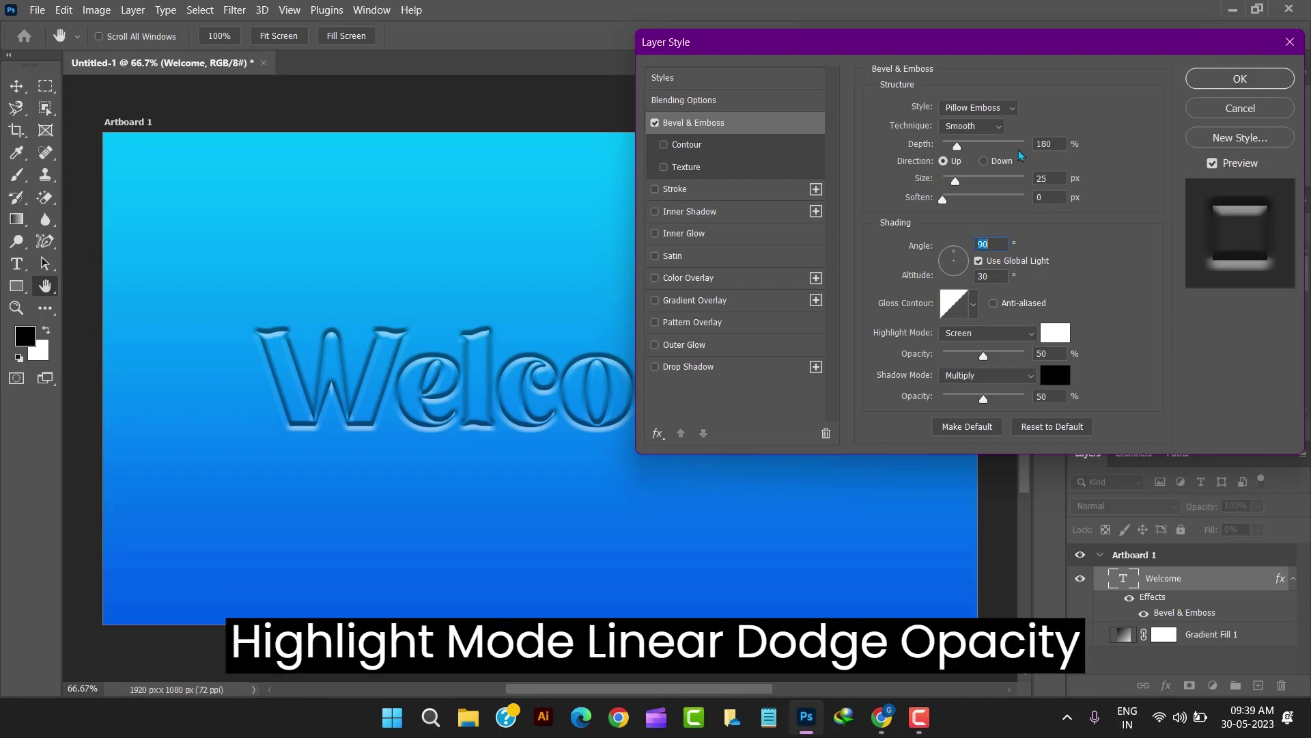
text(13)
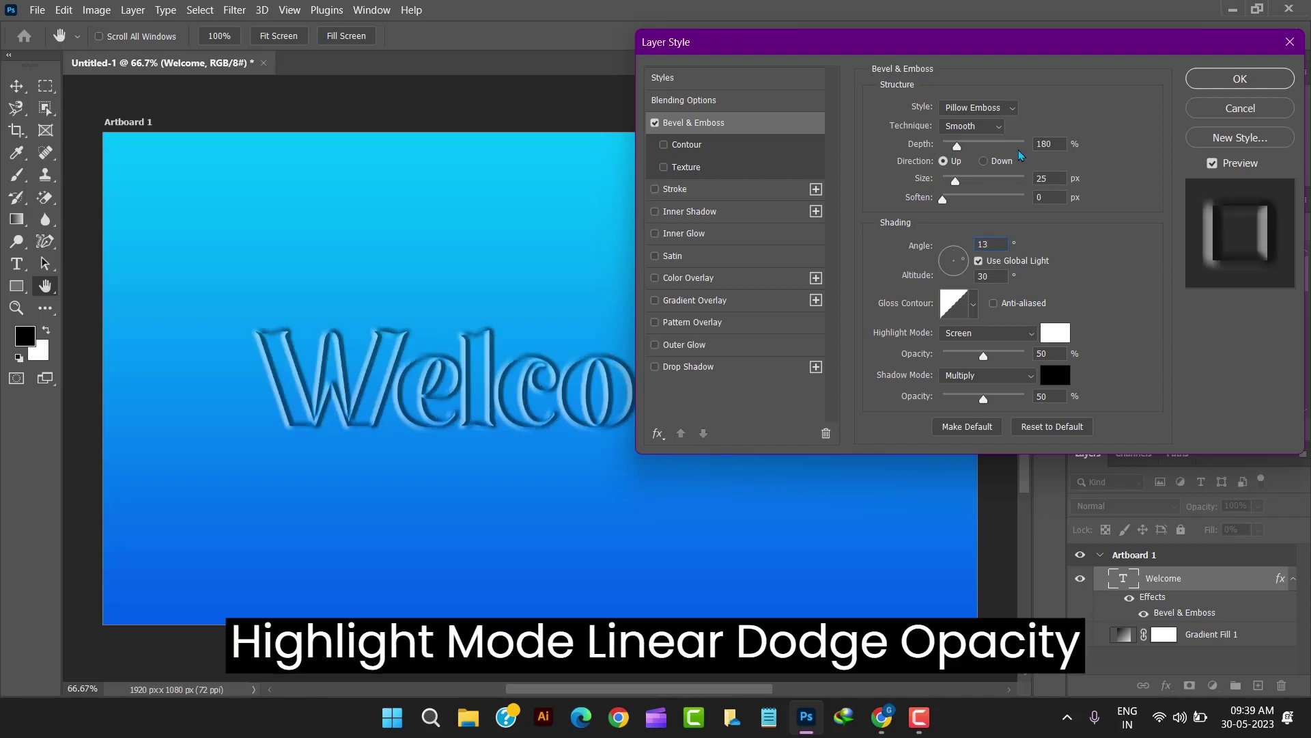
text(0)
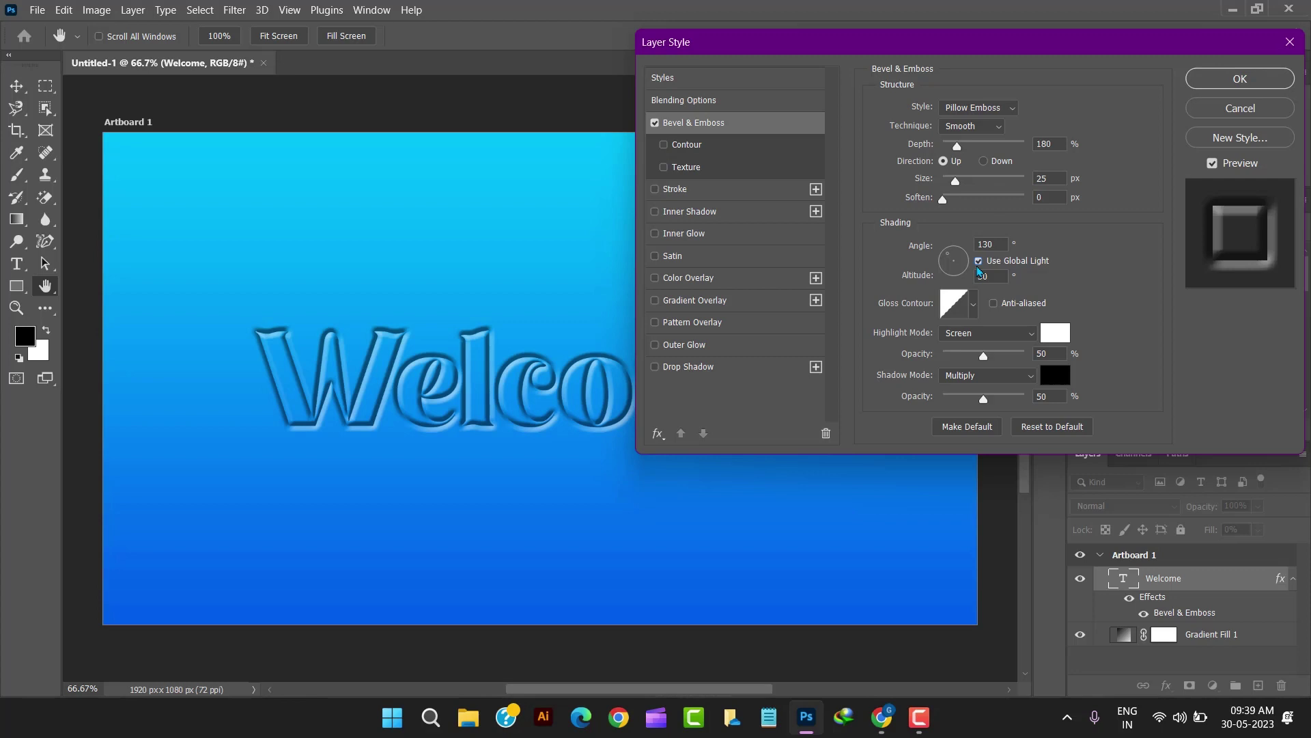
click(978, 261)
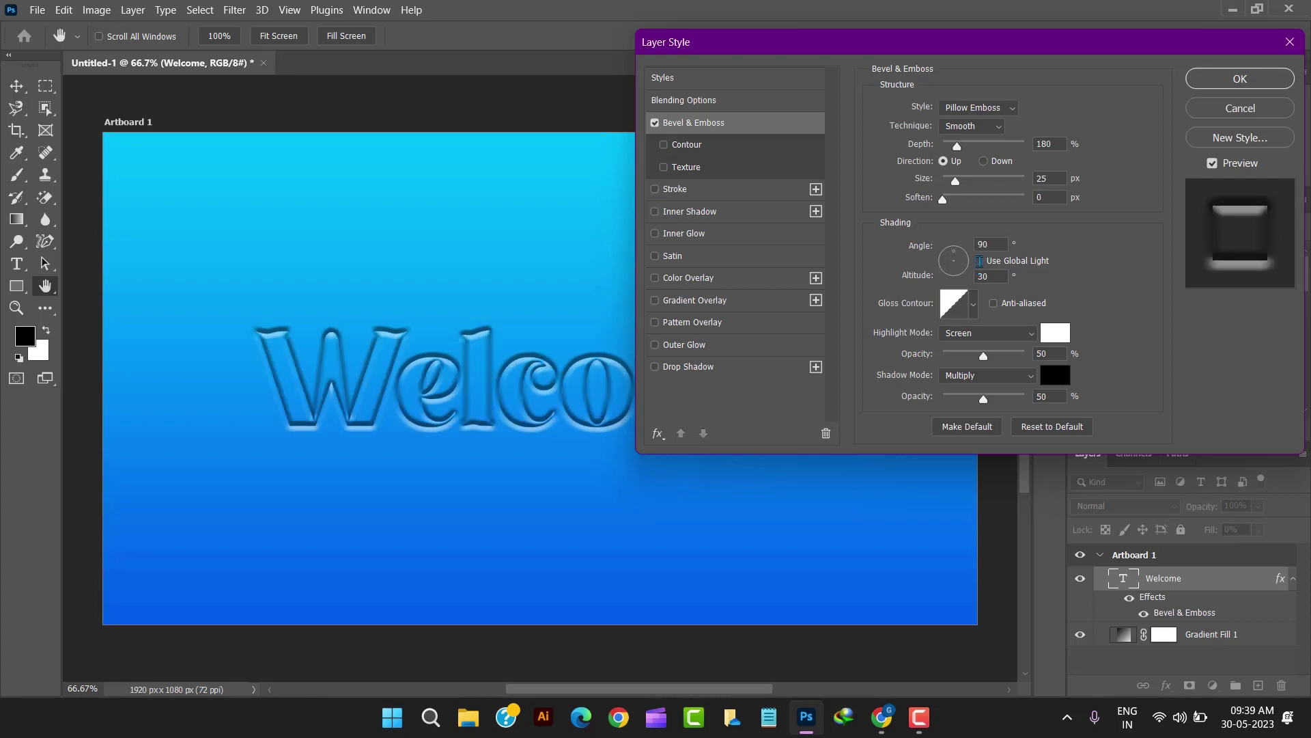
text(130)
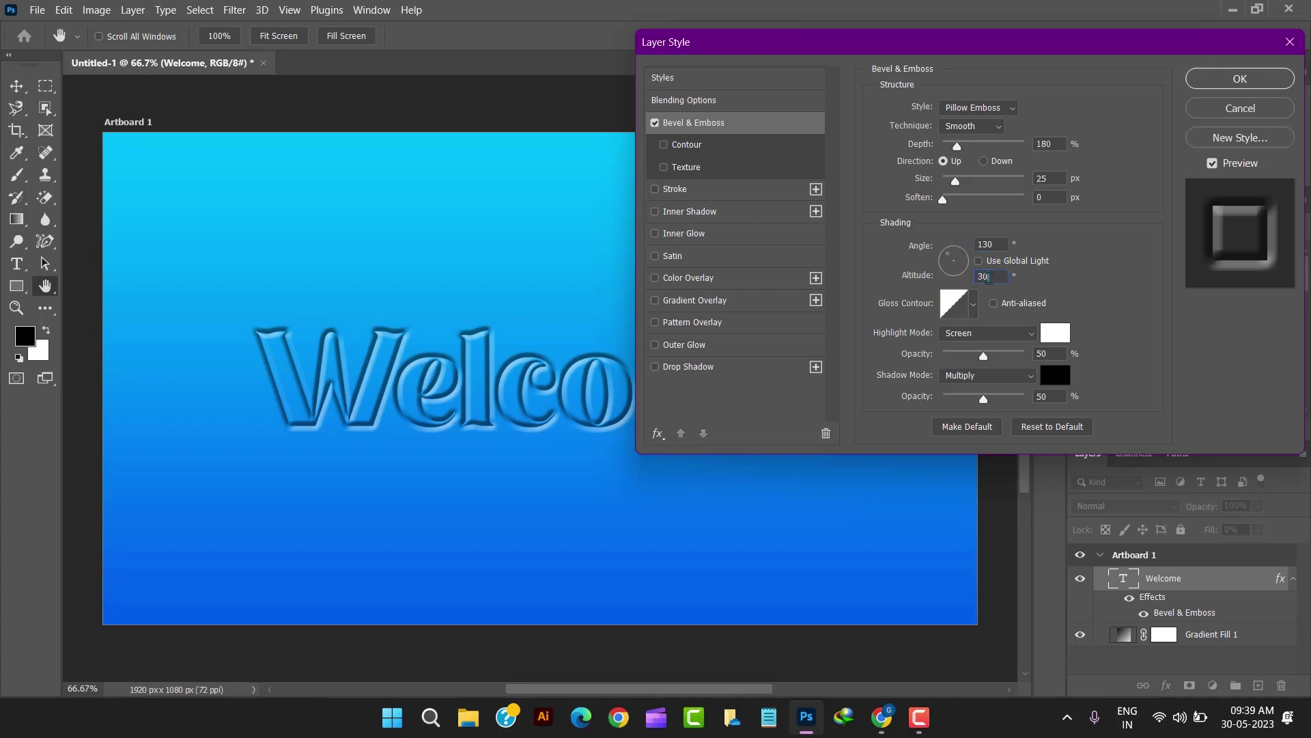
drag(989, 278, 971, 282)
text(3)
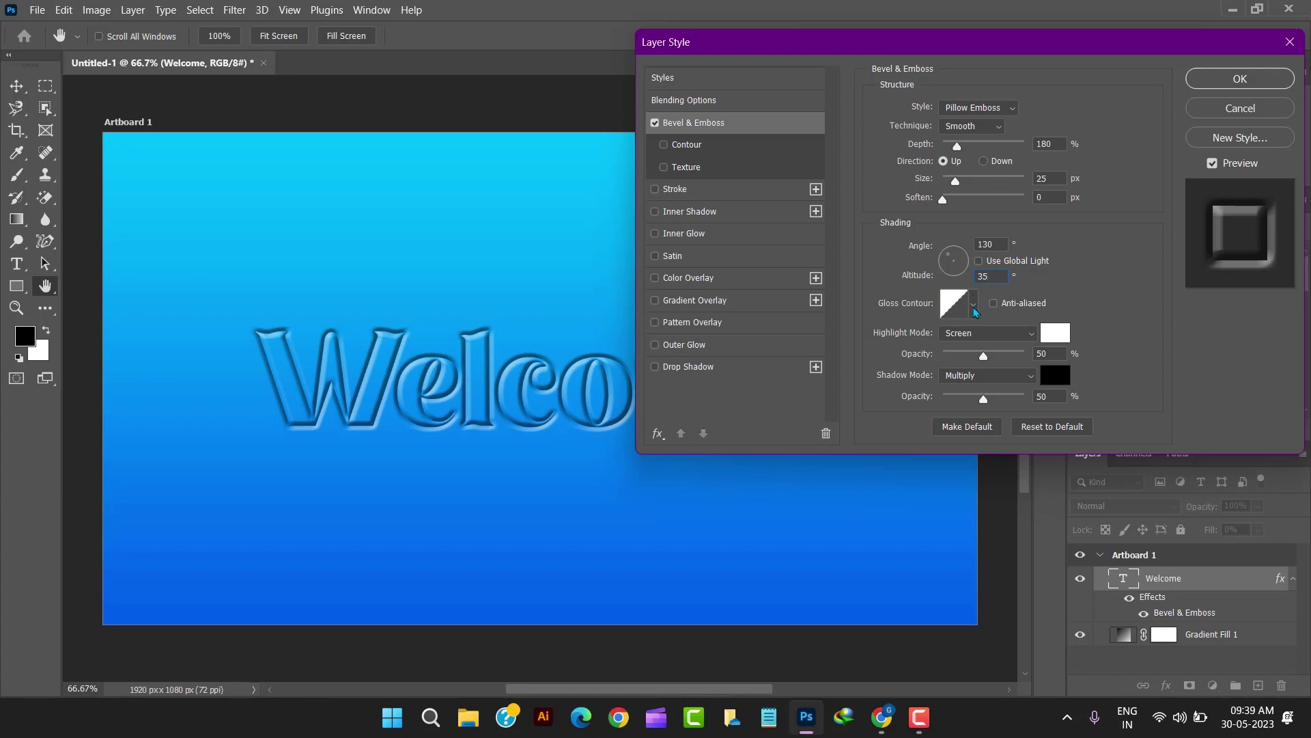
Step: Give the bevel a ring gloss contour and Linear Dodge (Add) highlights at 80%
click(974, 307)
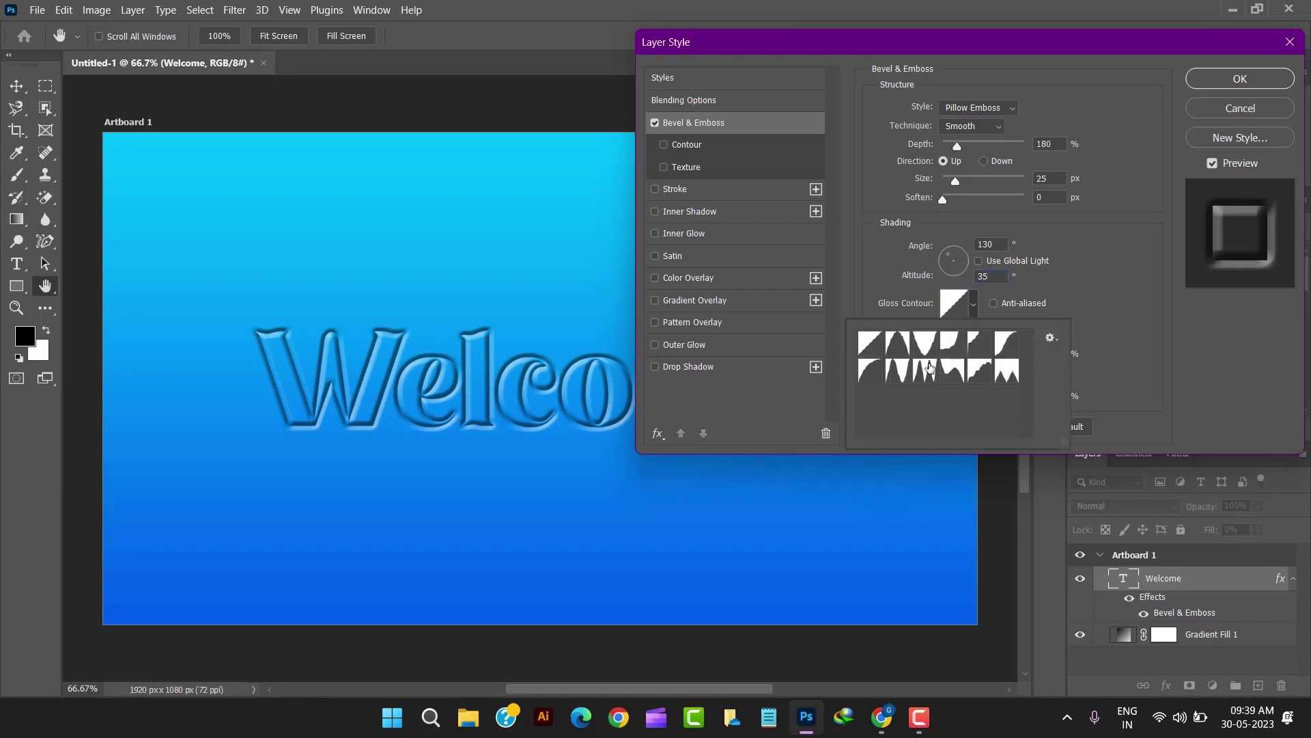
click(924, 370)
click(1096, 303)
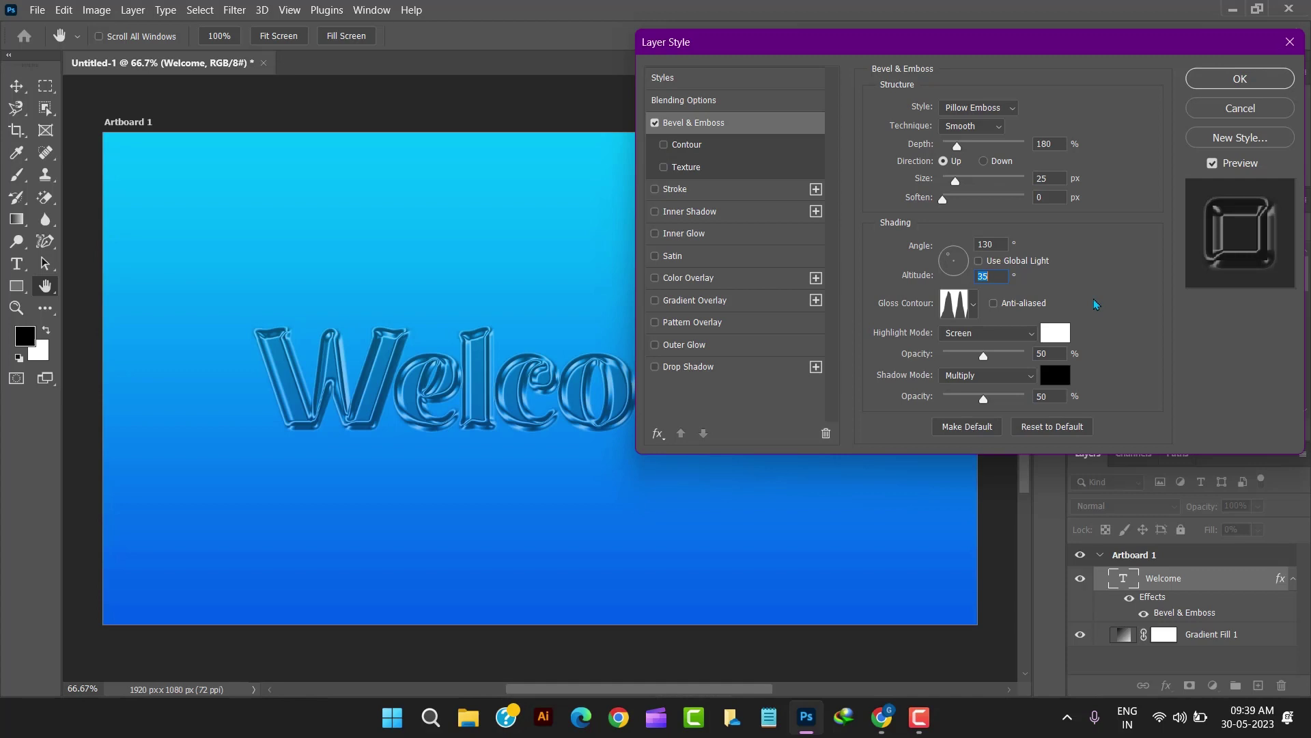
click(1026, 335)
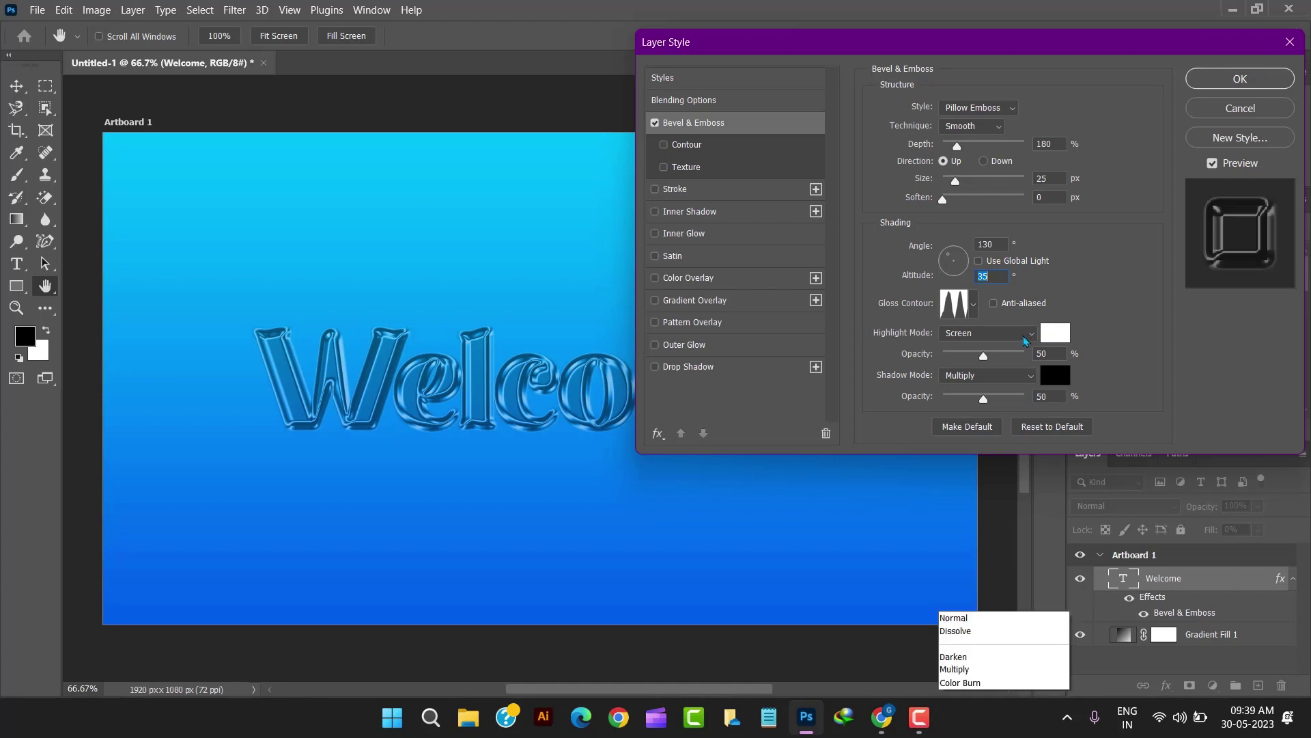
click(1002, 434)
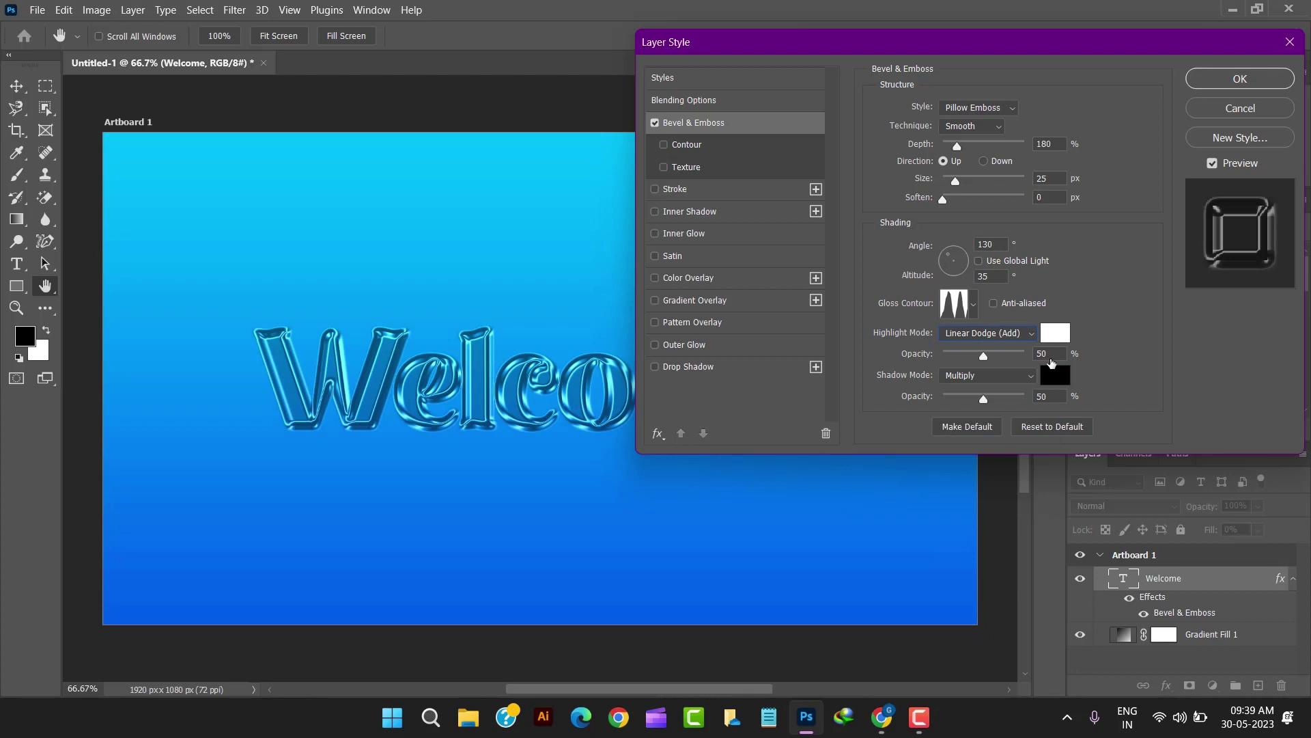
drag(1050, 357, 1030, 359)
text(80)
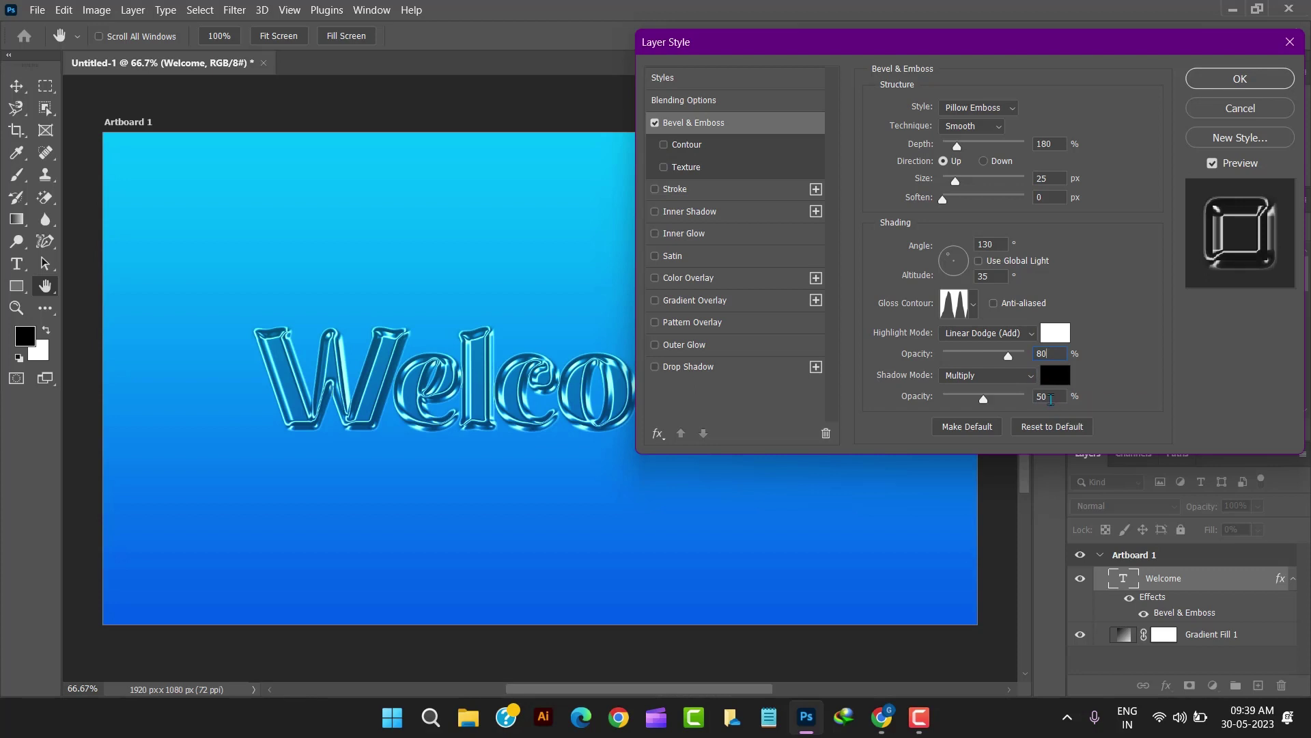
Step: Set the bevel shadow opacity to 10% and add an Inner Shadow effect
drag(1049, 399, 1028, 403)
text(1)
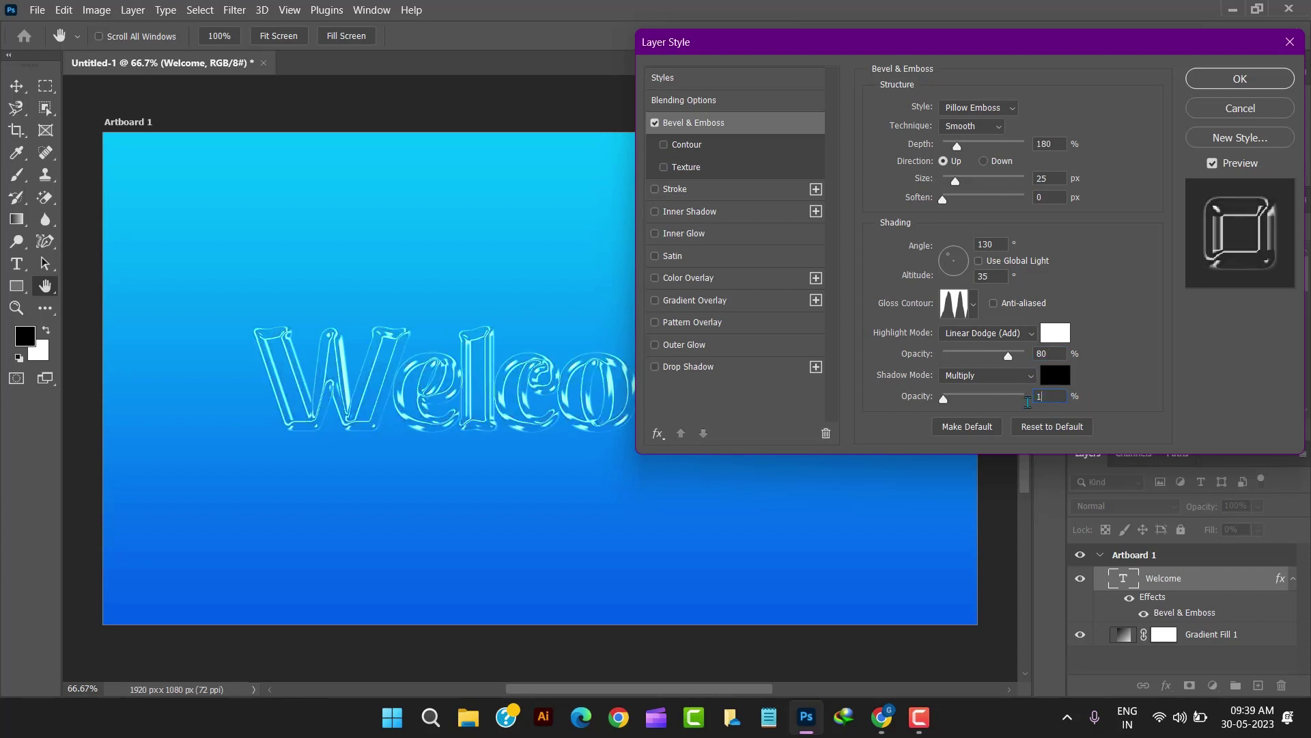
text(0)
click(706, 218)
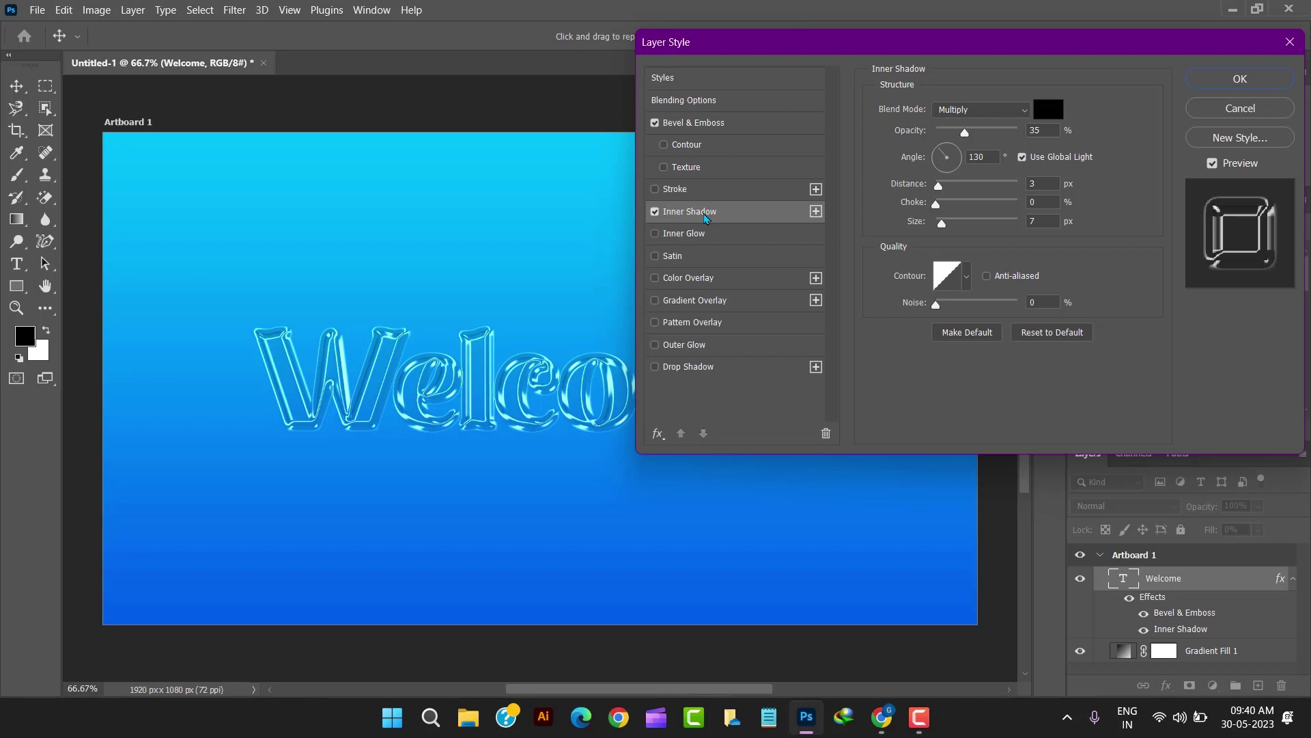
Step: Swap Inner Shadow for Inner Glow at 15% opacity with the U-shaped contour preset
click(654, 234)
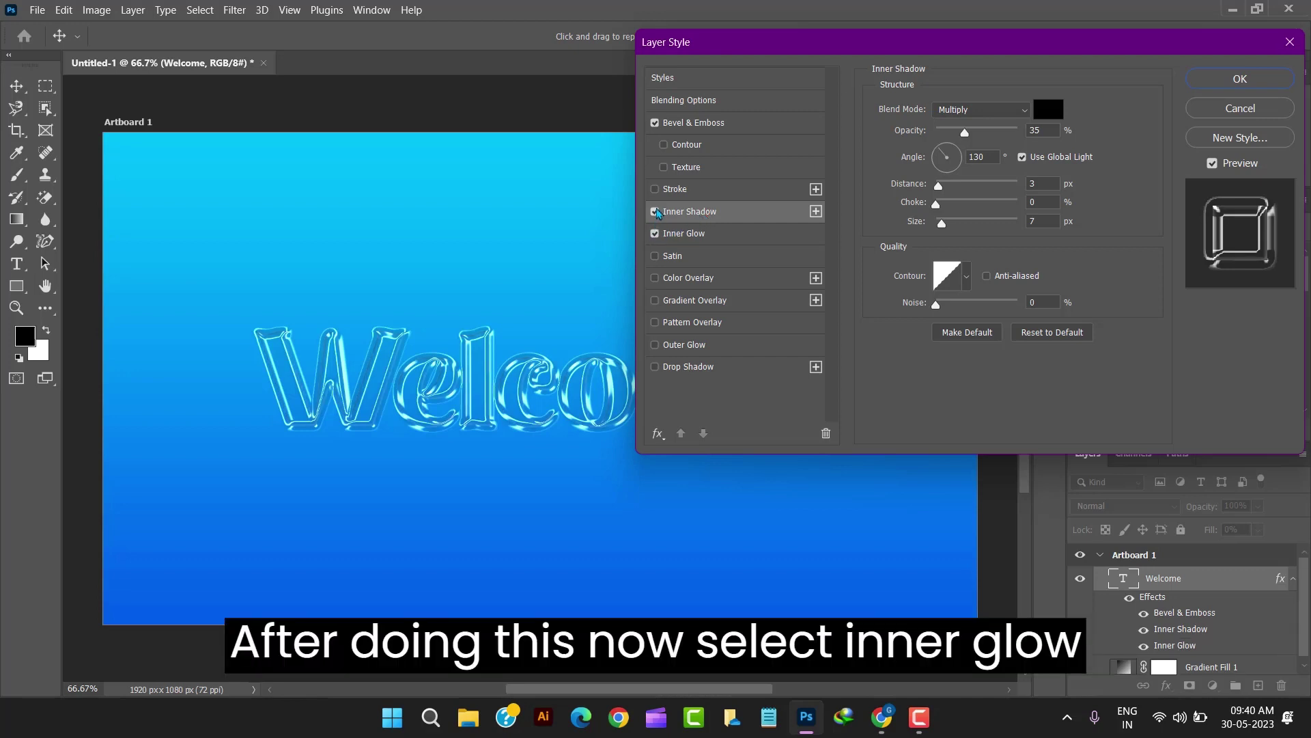
click(655, 212)
click(685, 234)
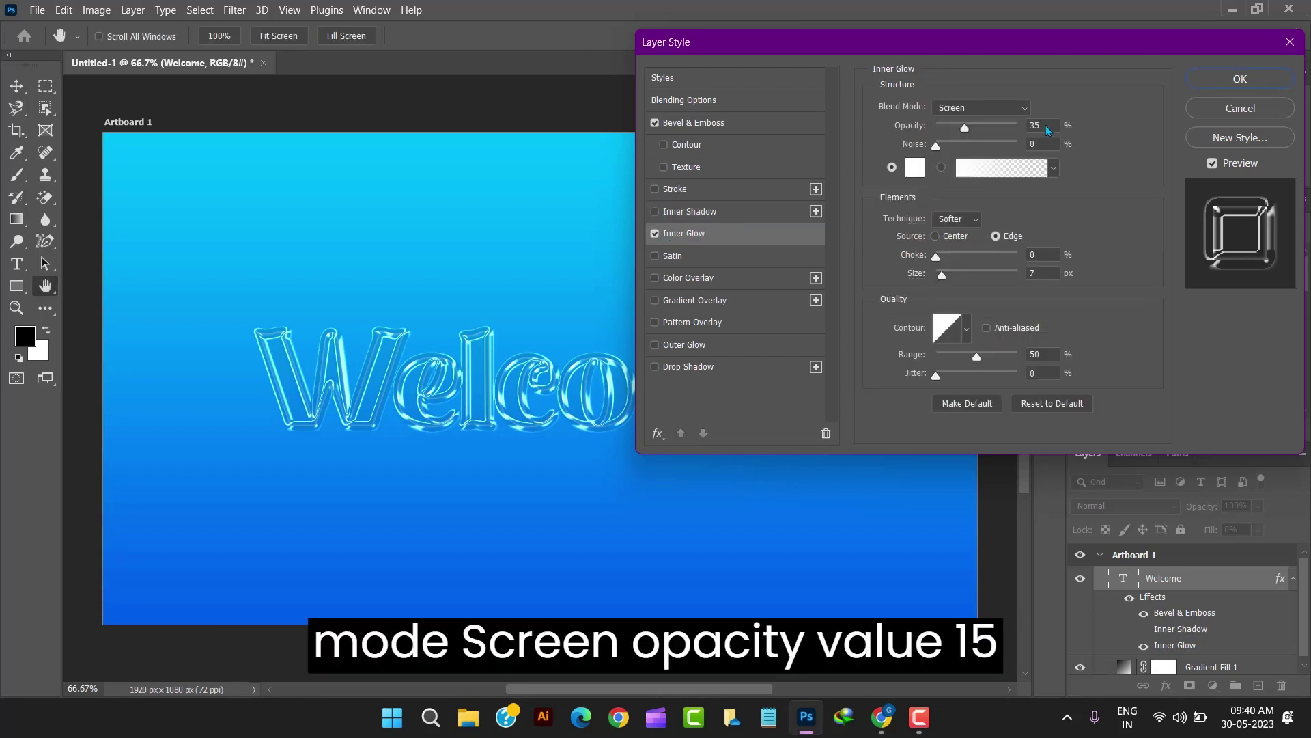
drag(1046, 125, 1022, 125)
text(15)
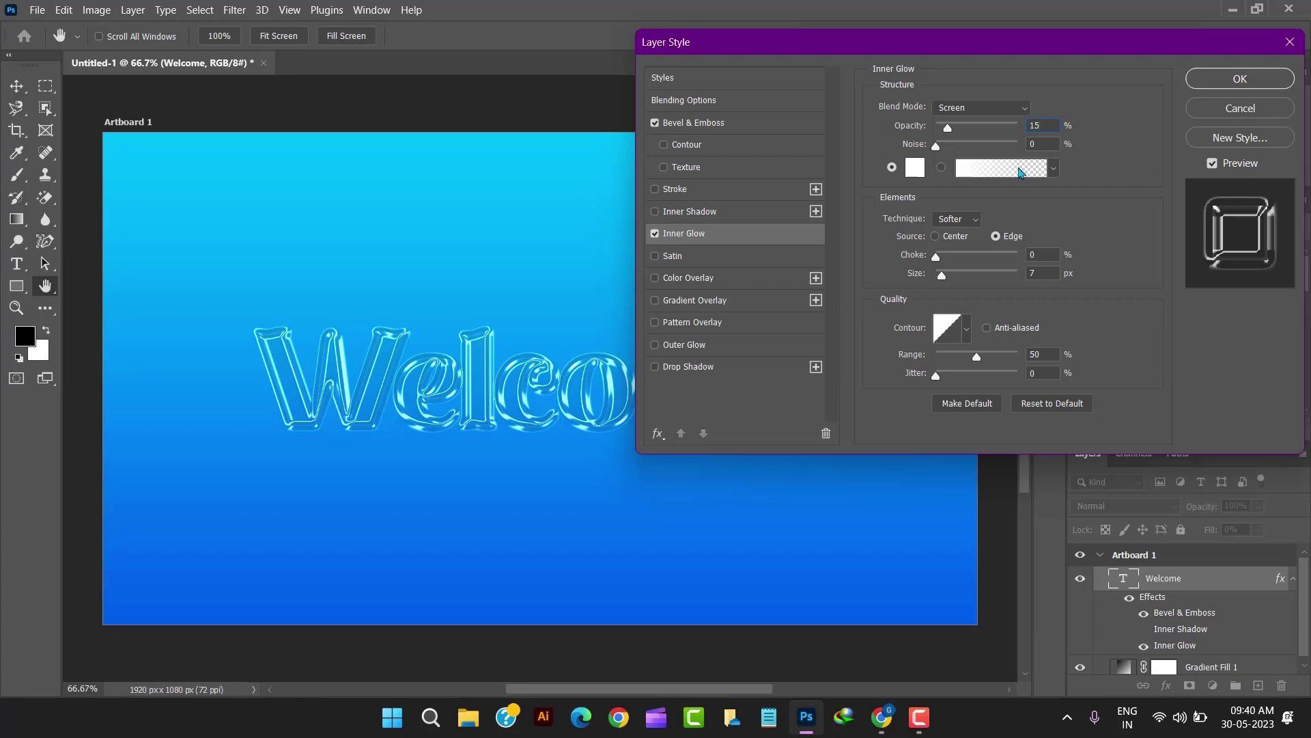
click(967, 330)
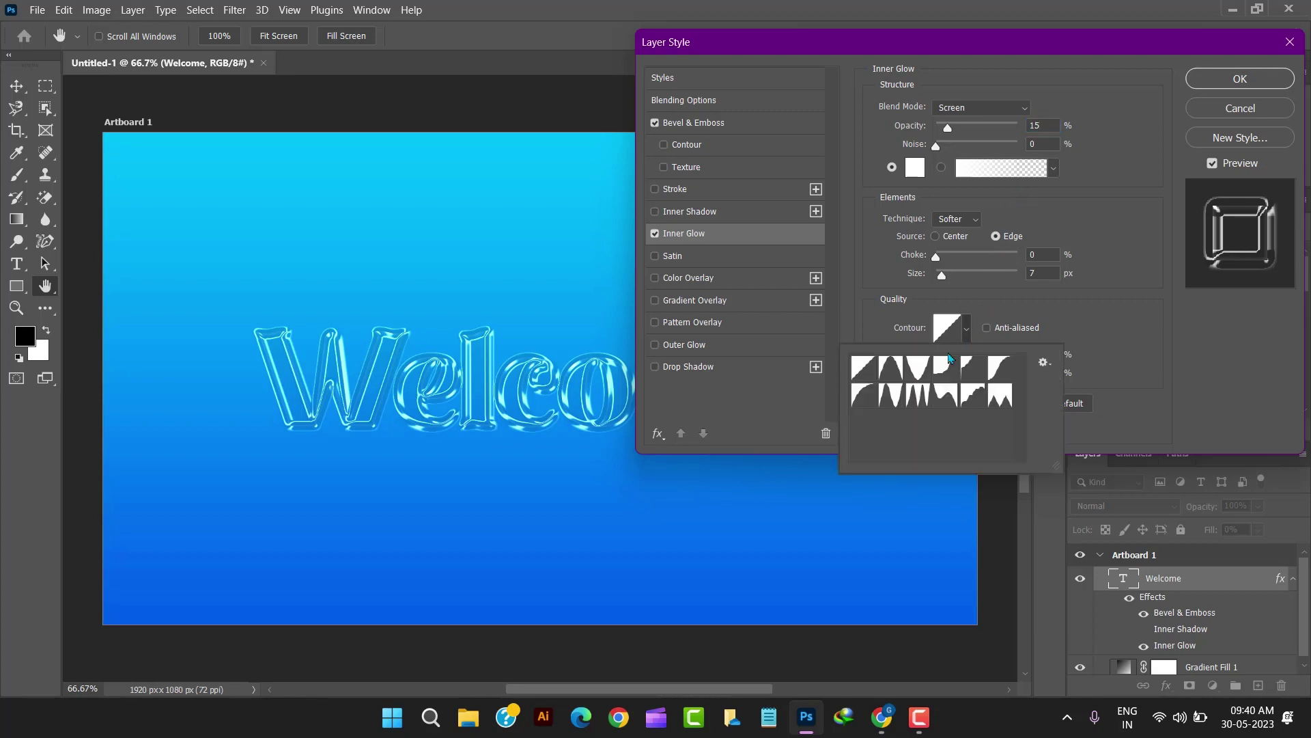
click(918, 367)
click(1100, 313)
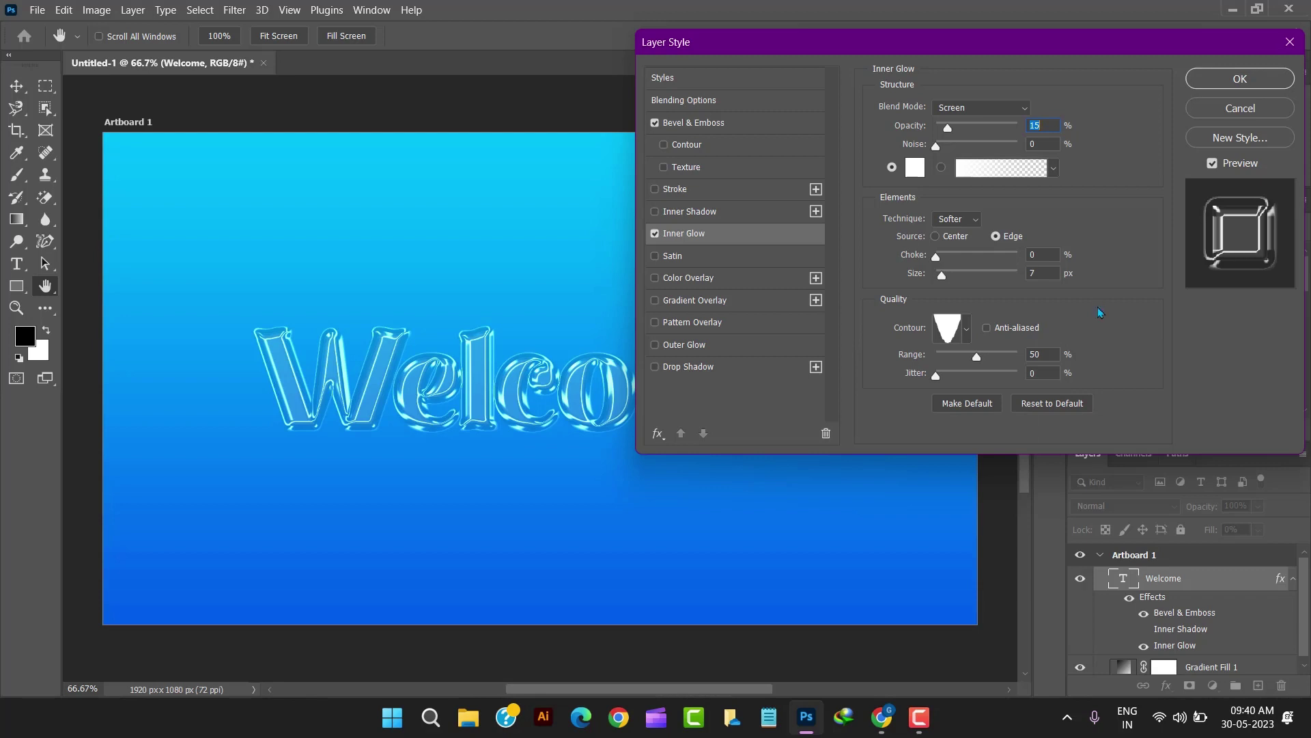
Step: Add a Drop Shadow at 20% opacity with its own 120° angle, not Global Light
click(700, 369)
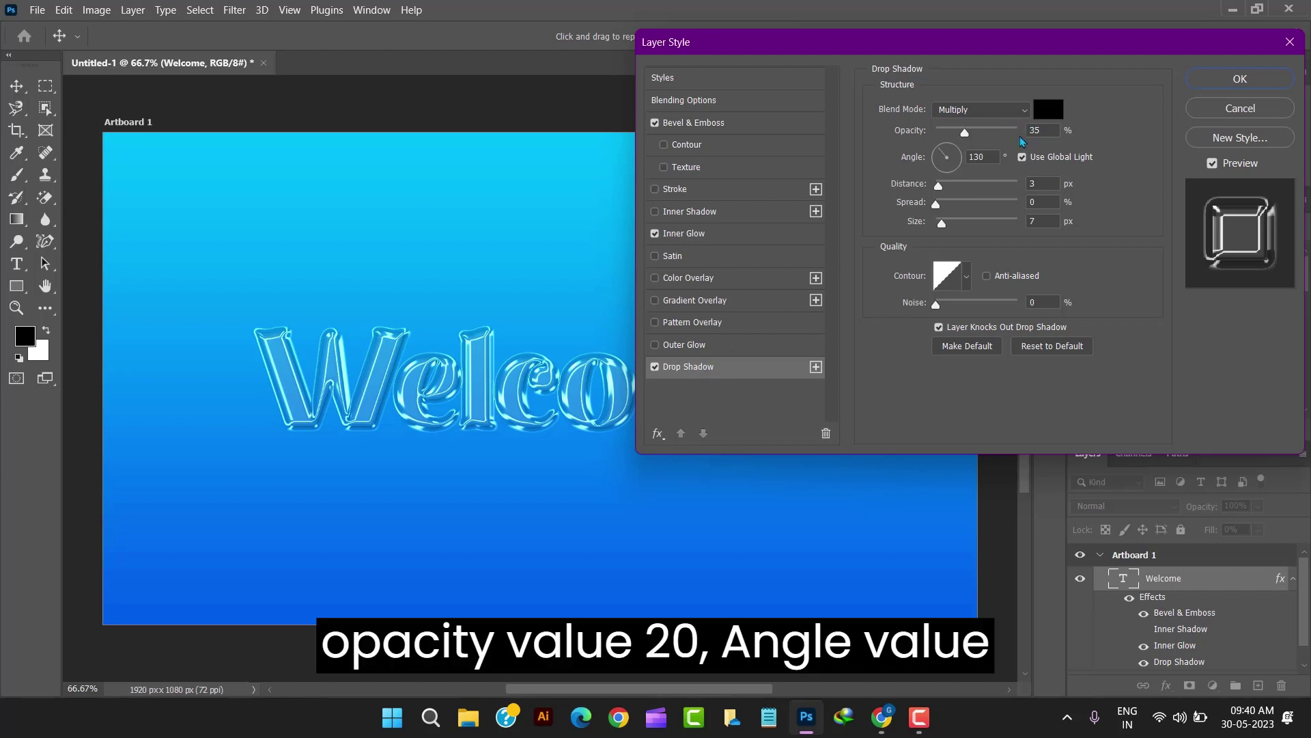
double_click(1025, 130)
text(2)
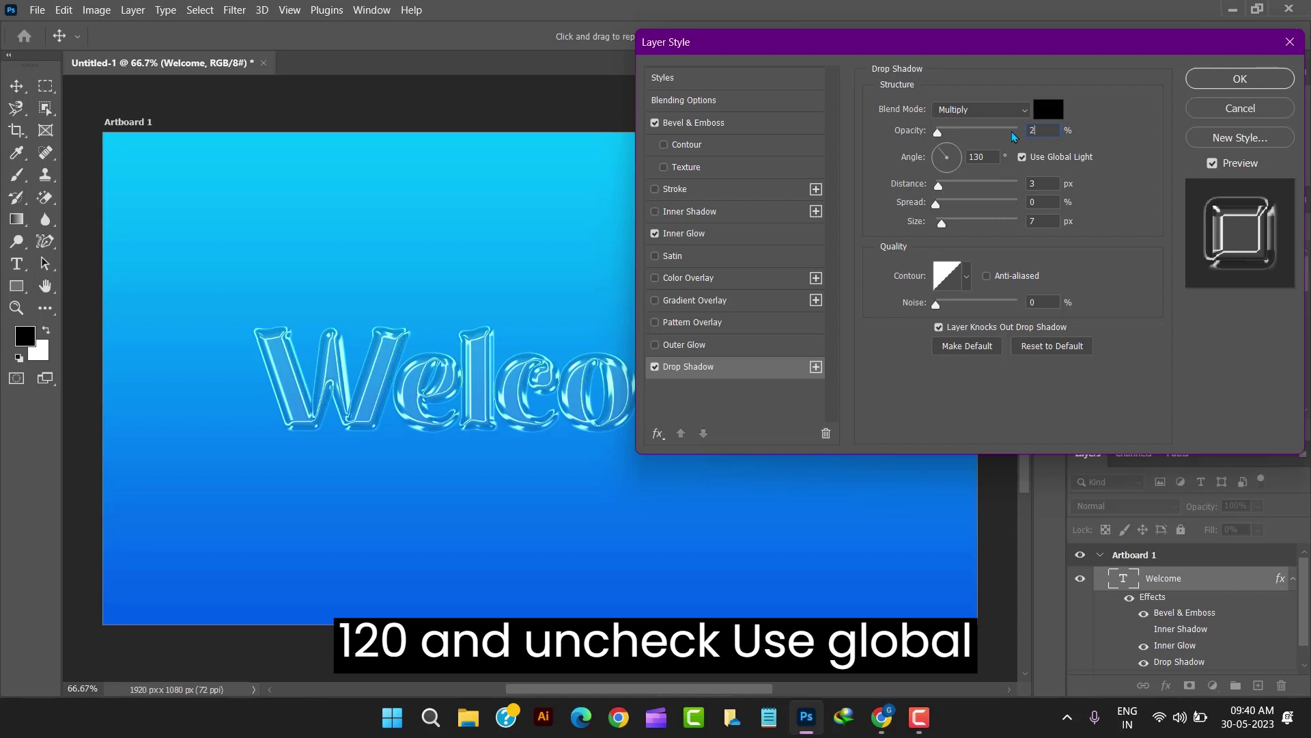
text(0)
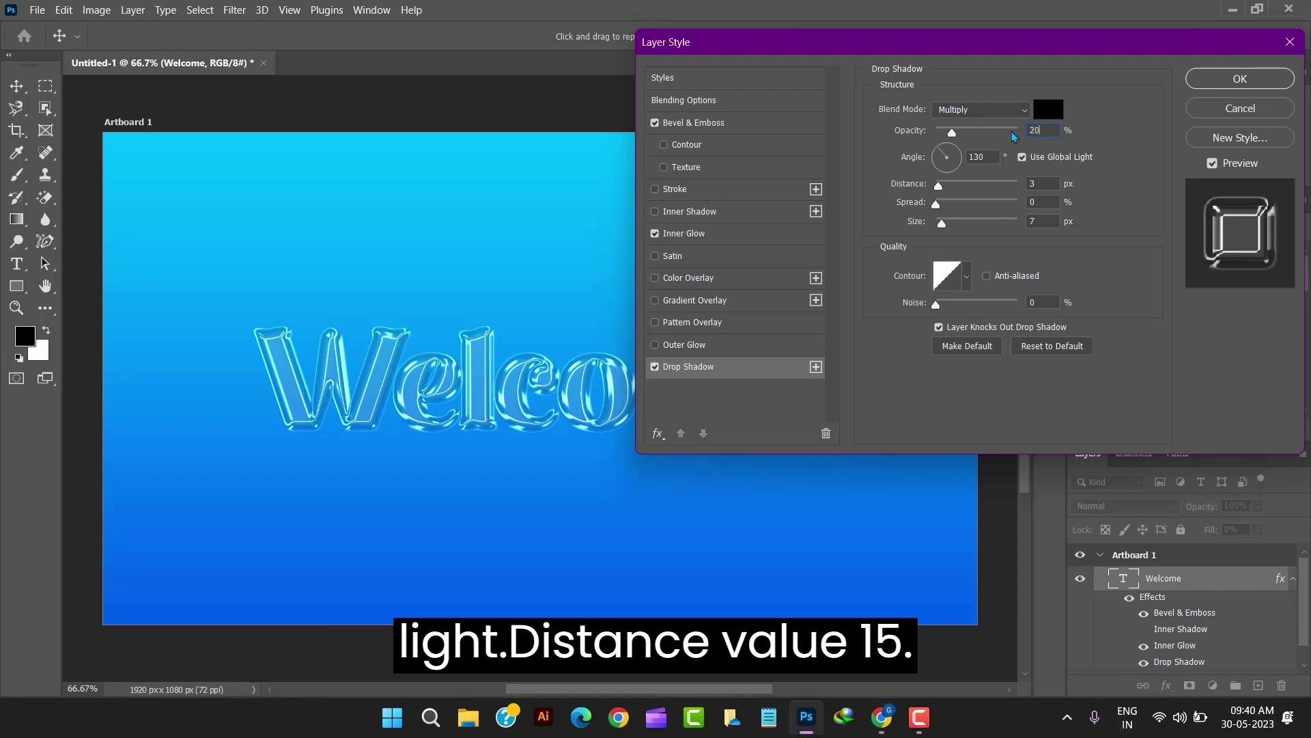
double_click(978, 157)
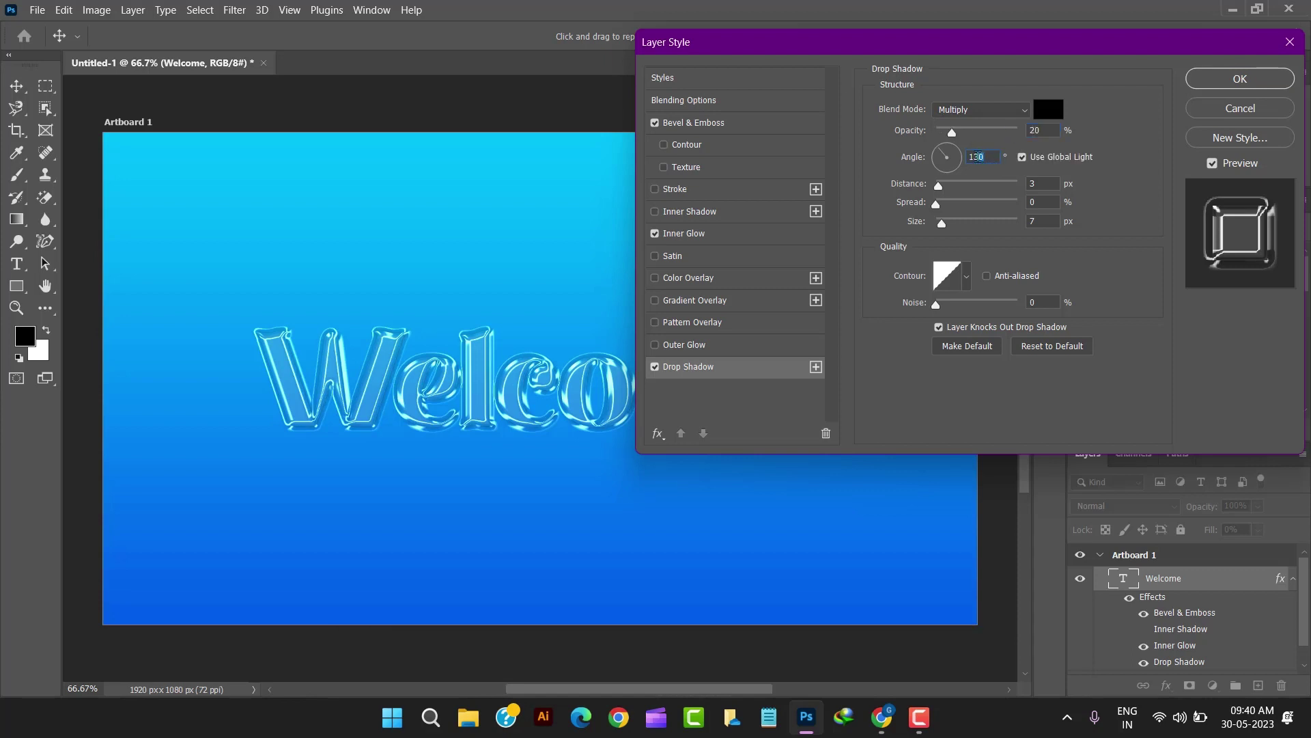
text(12)
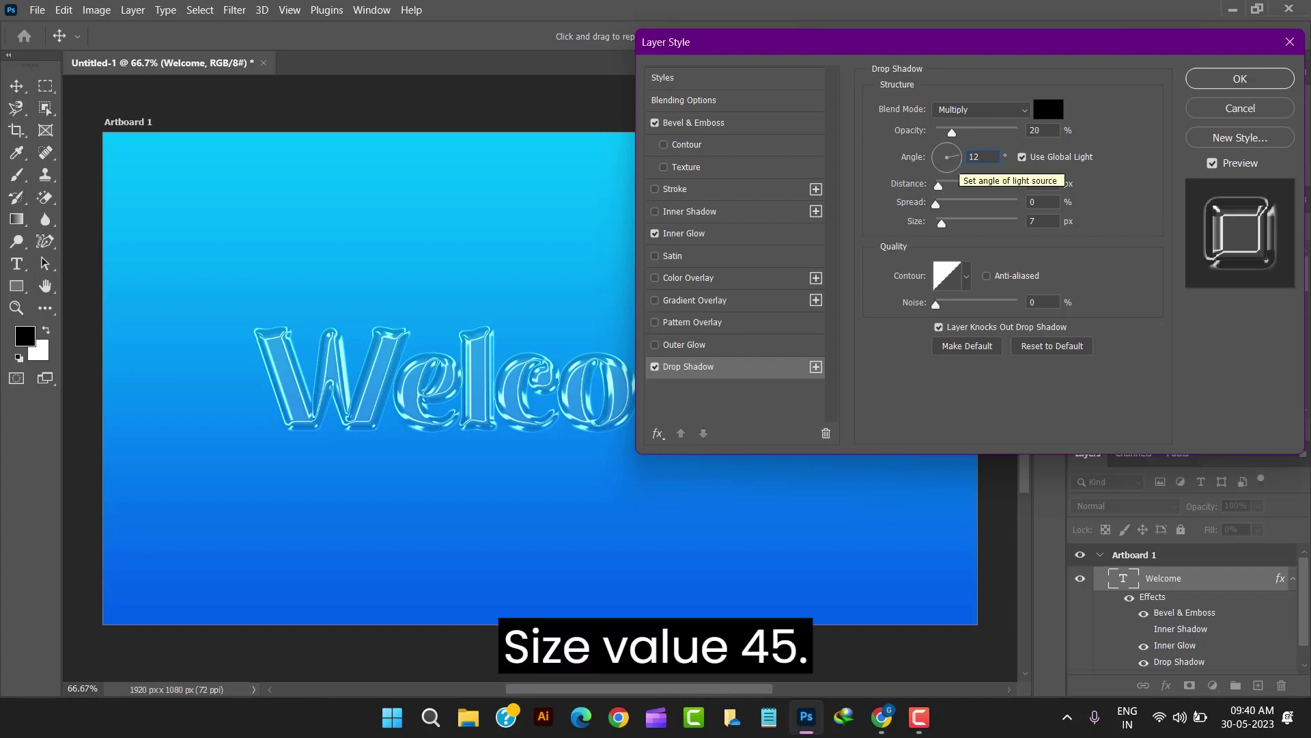
text(0)
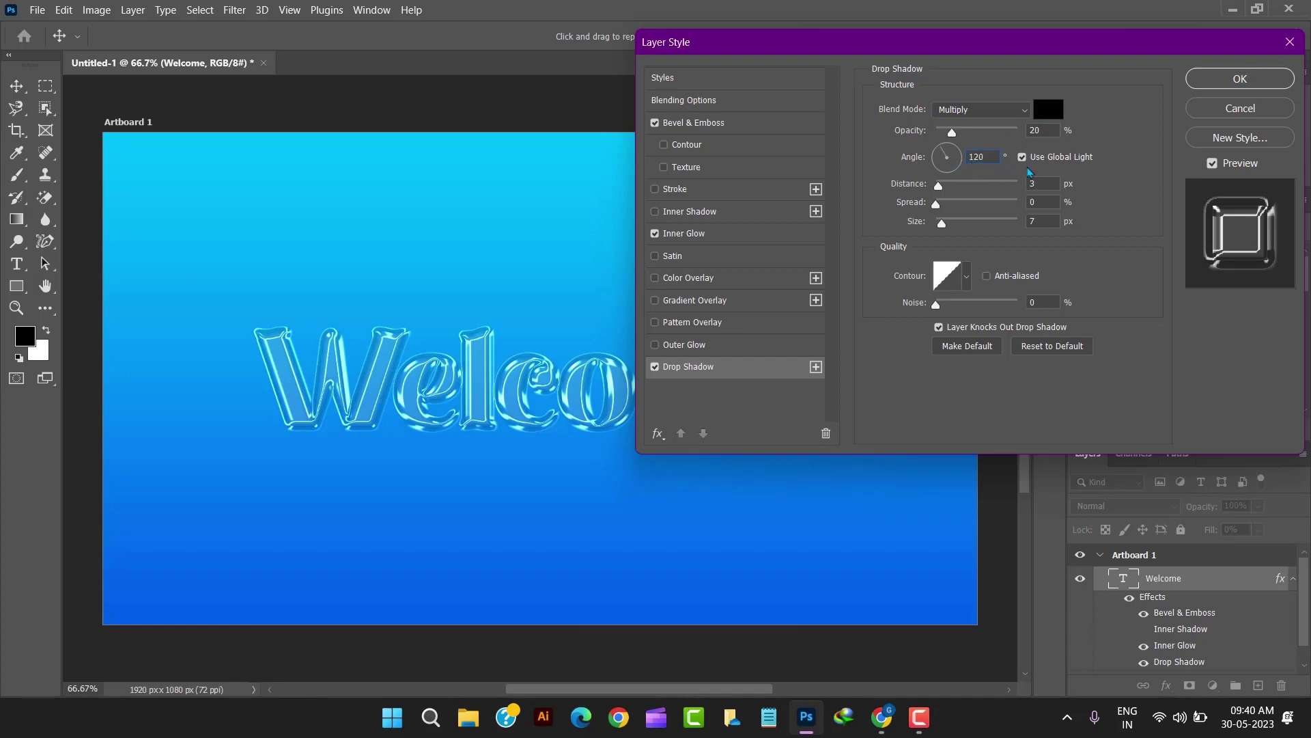
click(1023, 158)
double_click(999, 157)
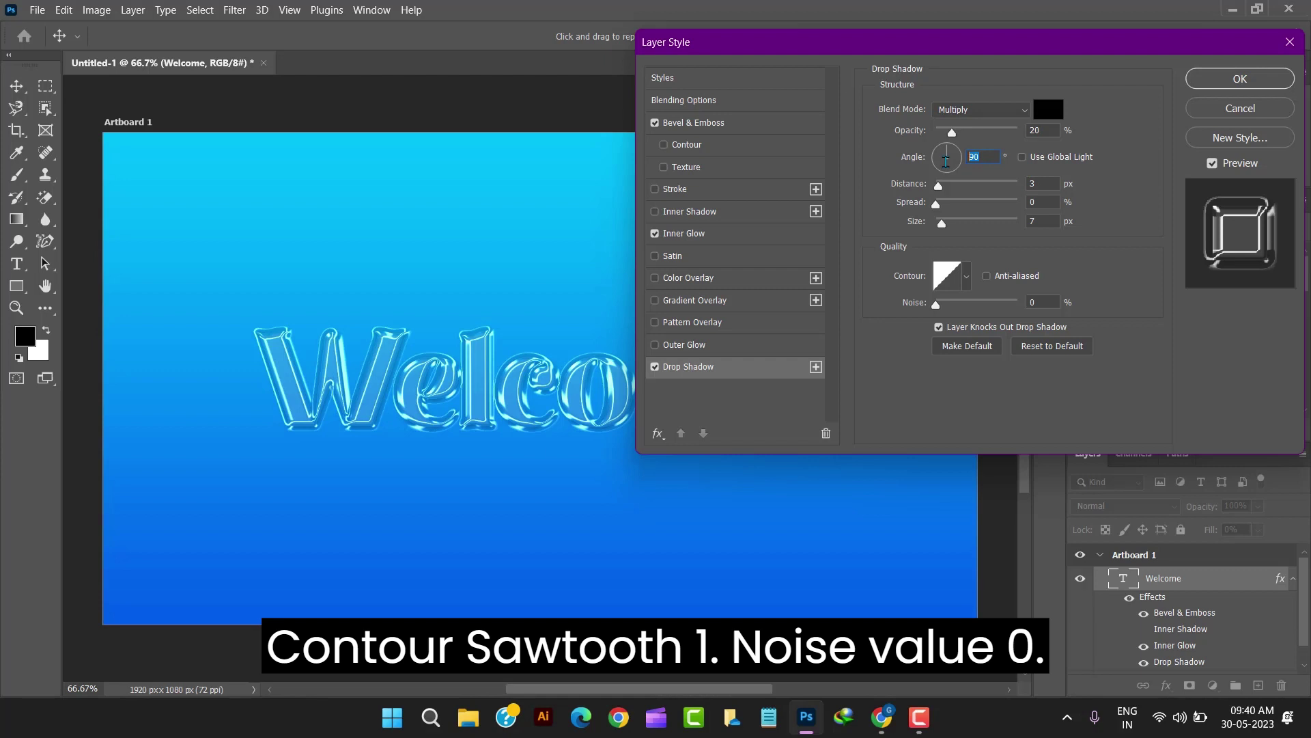
text(120)
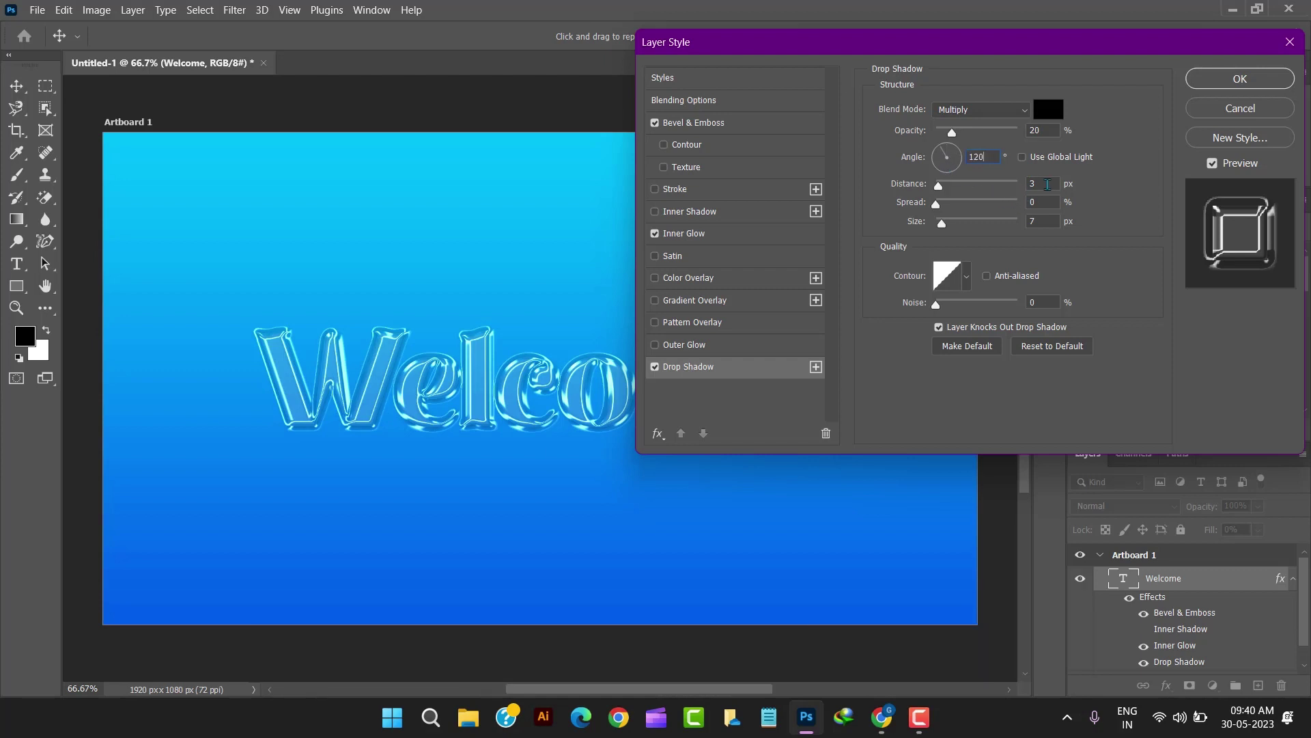
Step: Set the drop shadow to 15 px distance, 45 px size, mountain contour, and apply the style
drag(1048, 184, 1017, 184)
text(15)
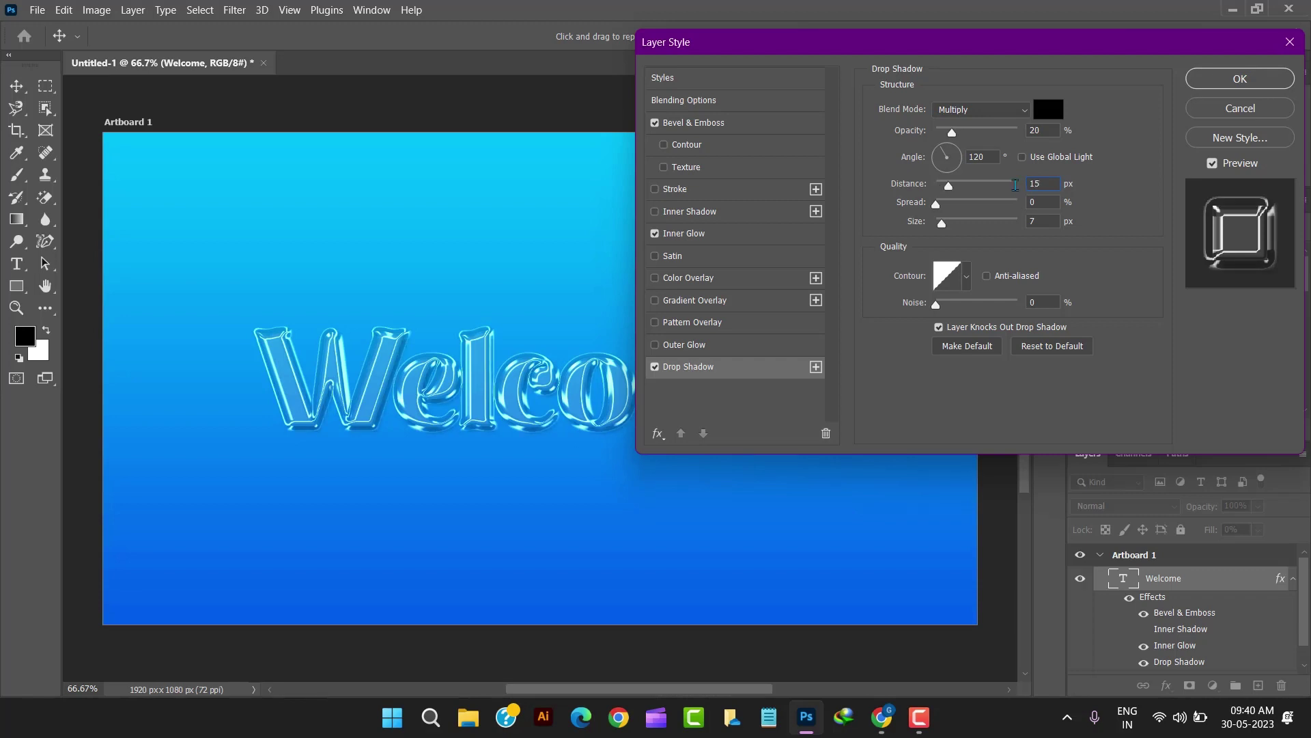
drag(1038, 220, 1018, 221)
text(45)
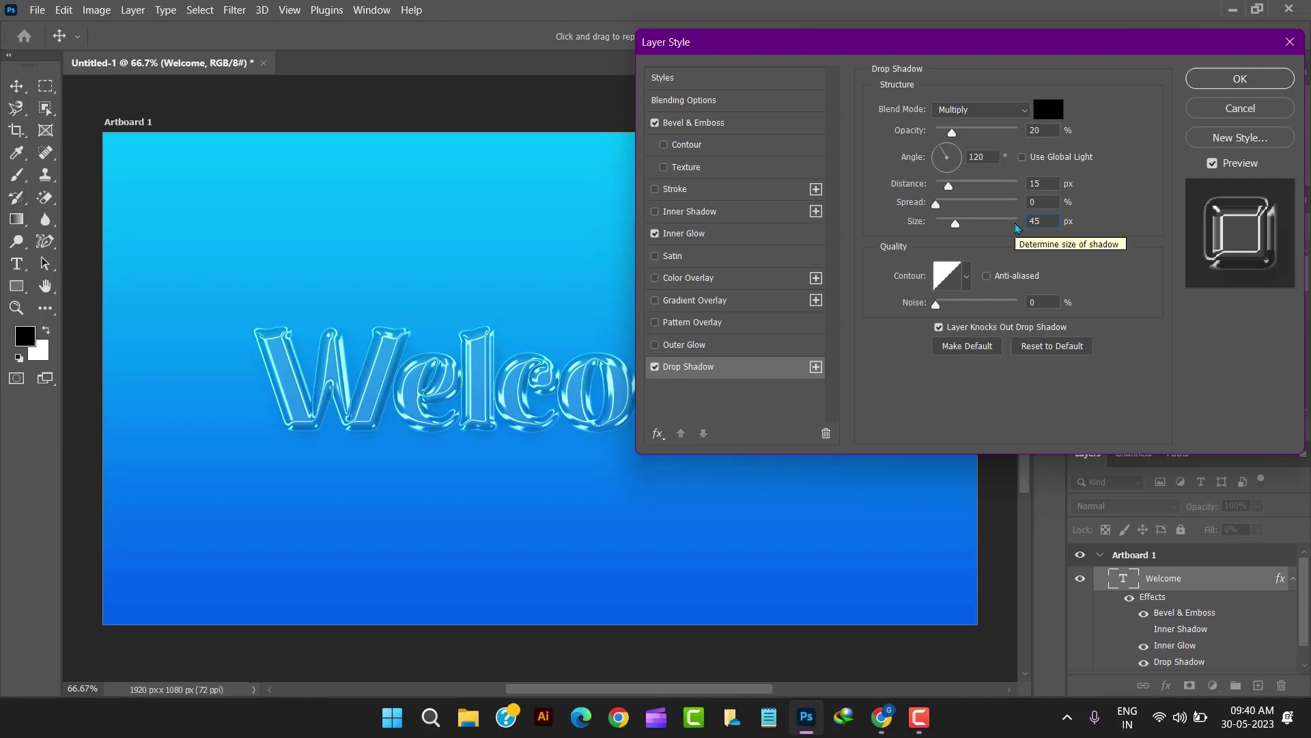
click(967, 273)
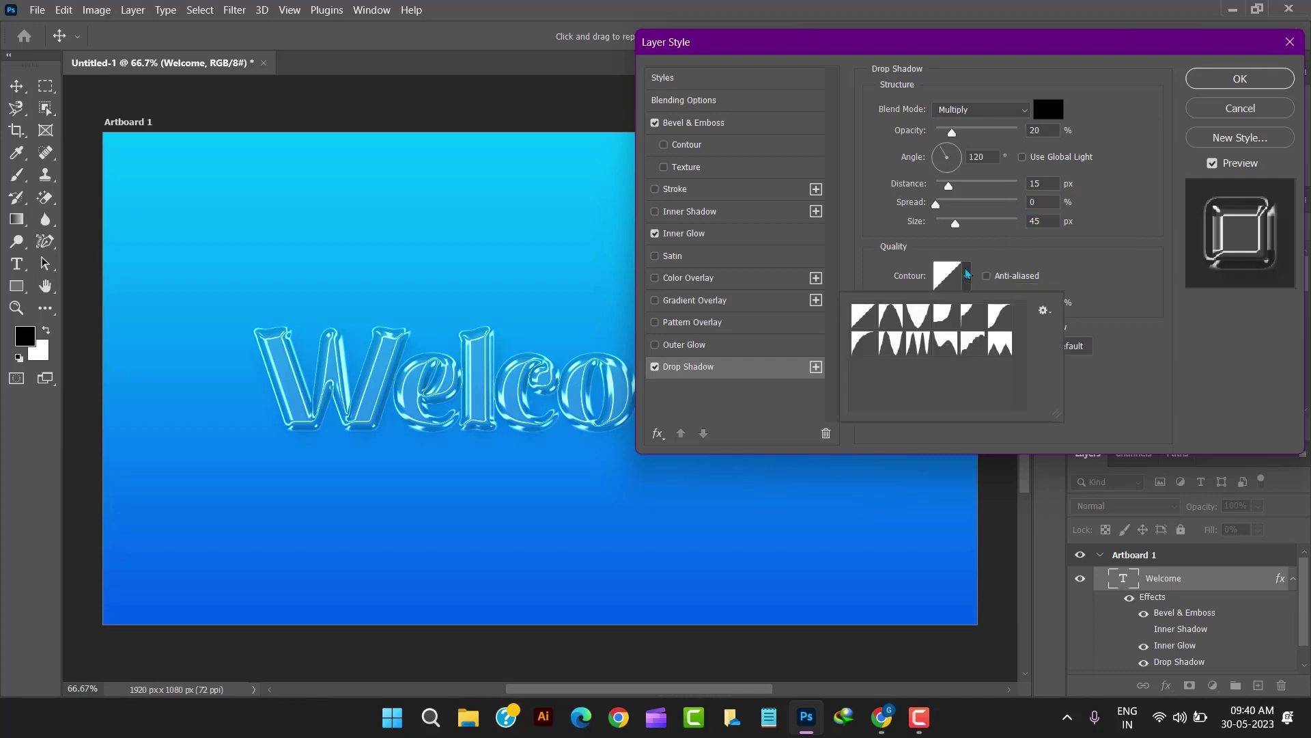
click(999, 343)
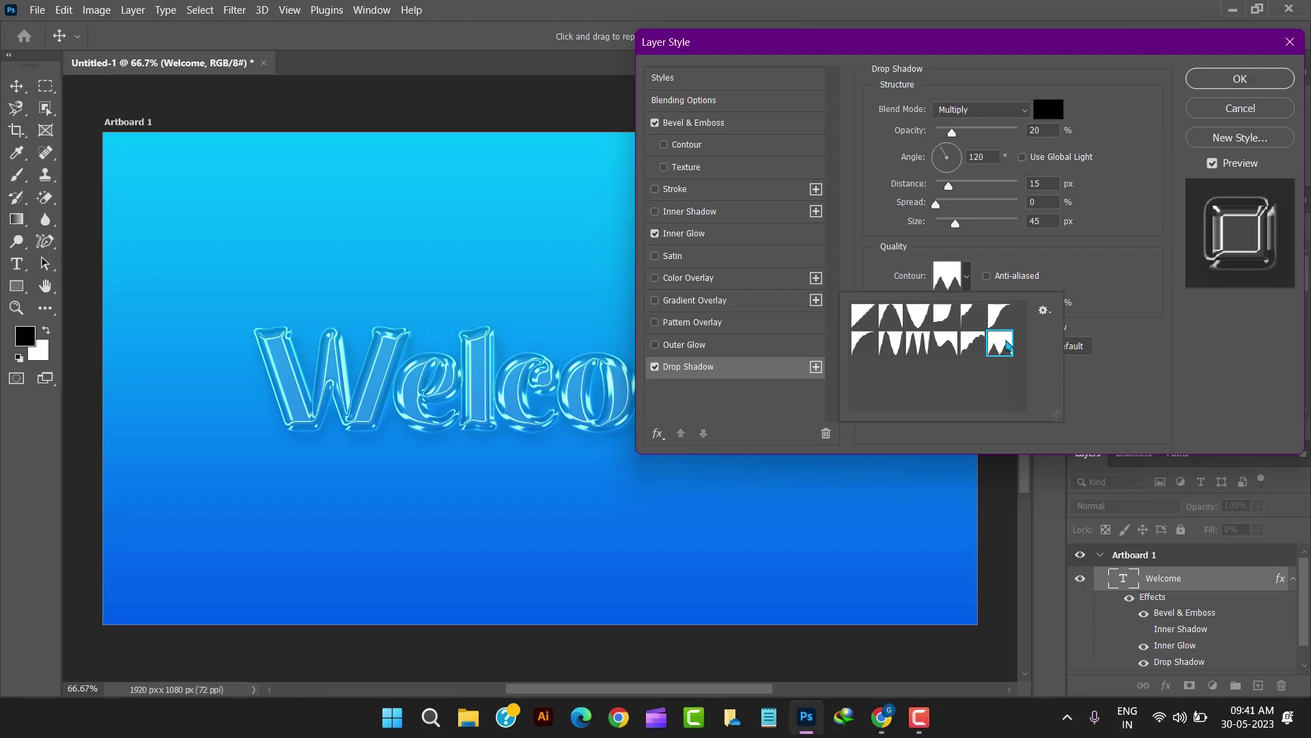
click(1079, 275)
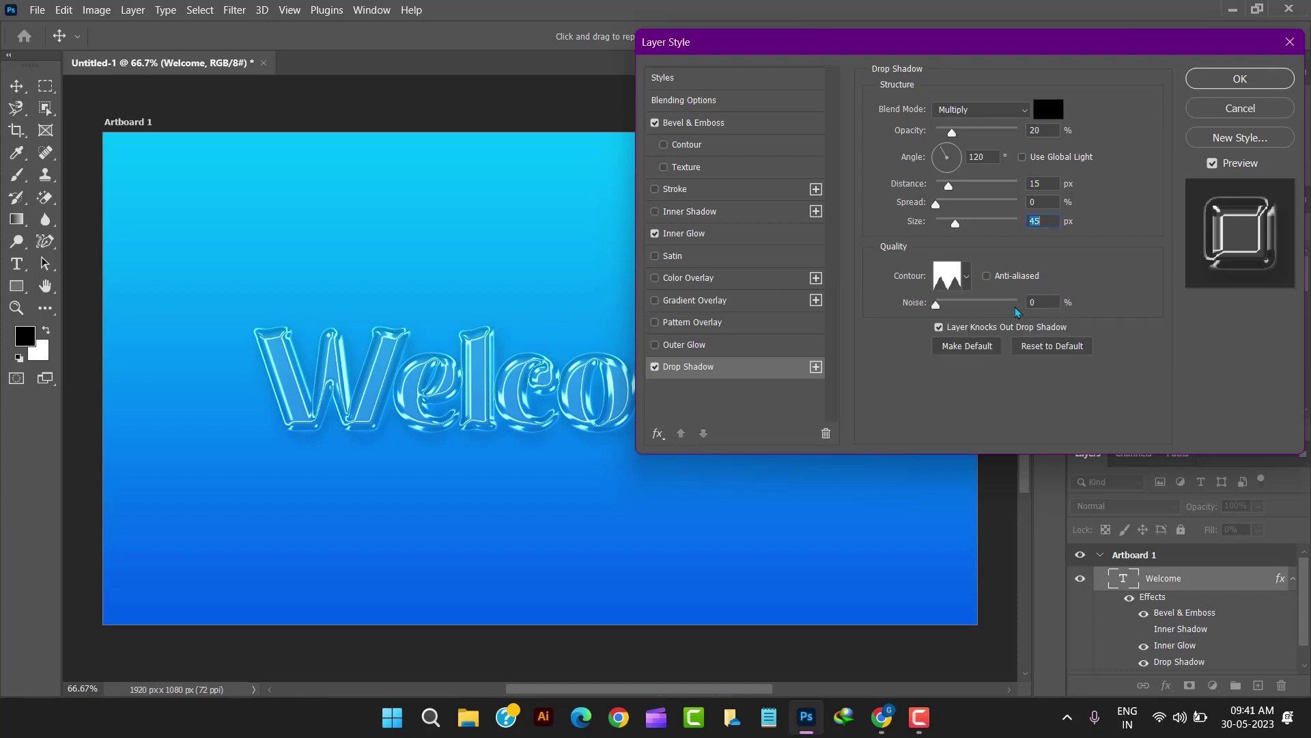
click(1212, 78)
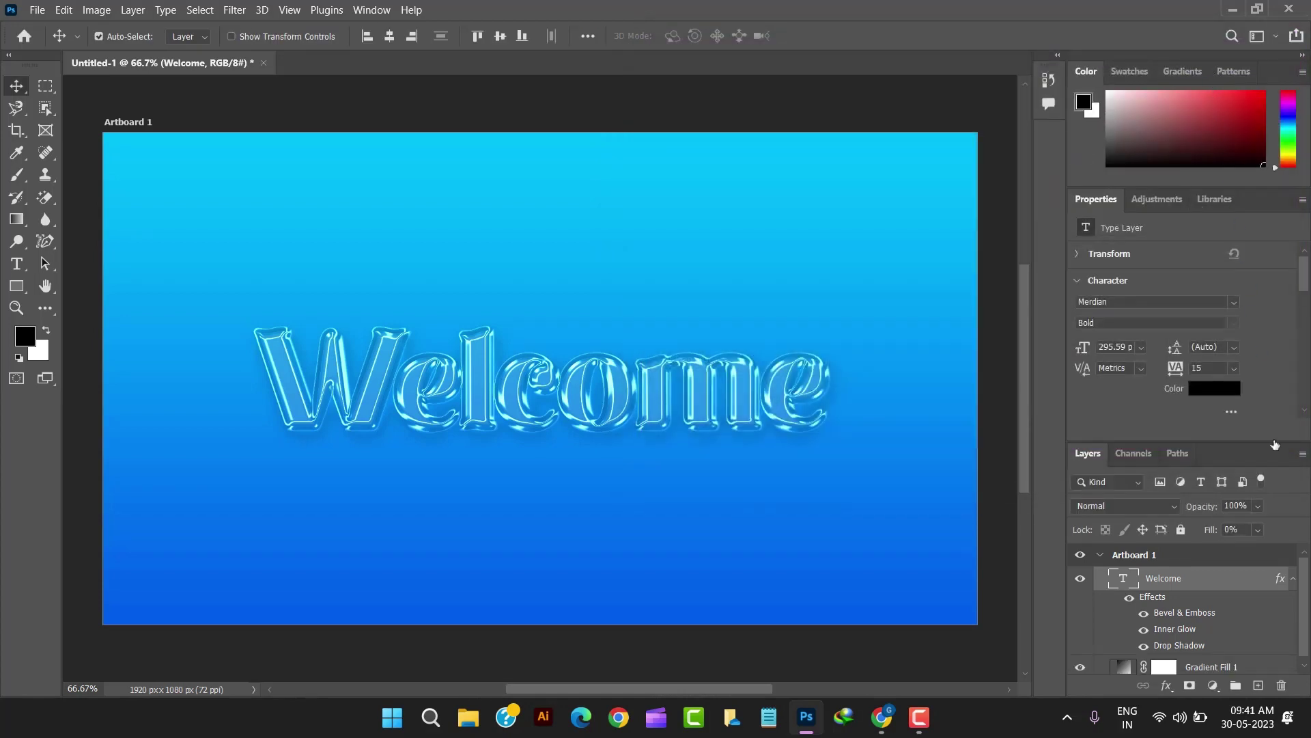
scroll(1196, 601, down, 1)
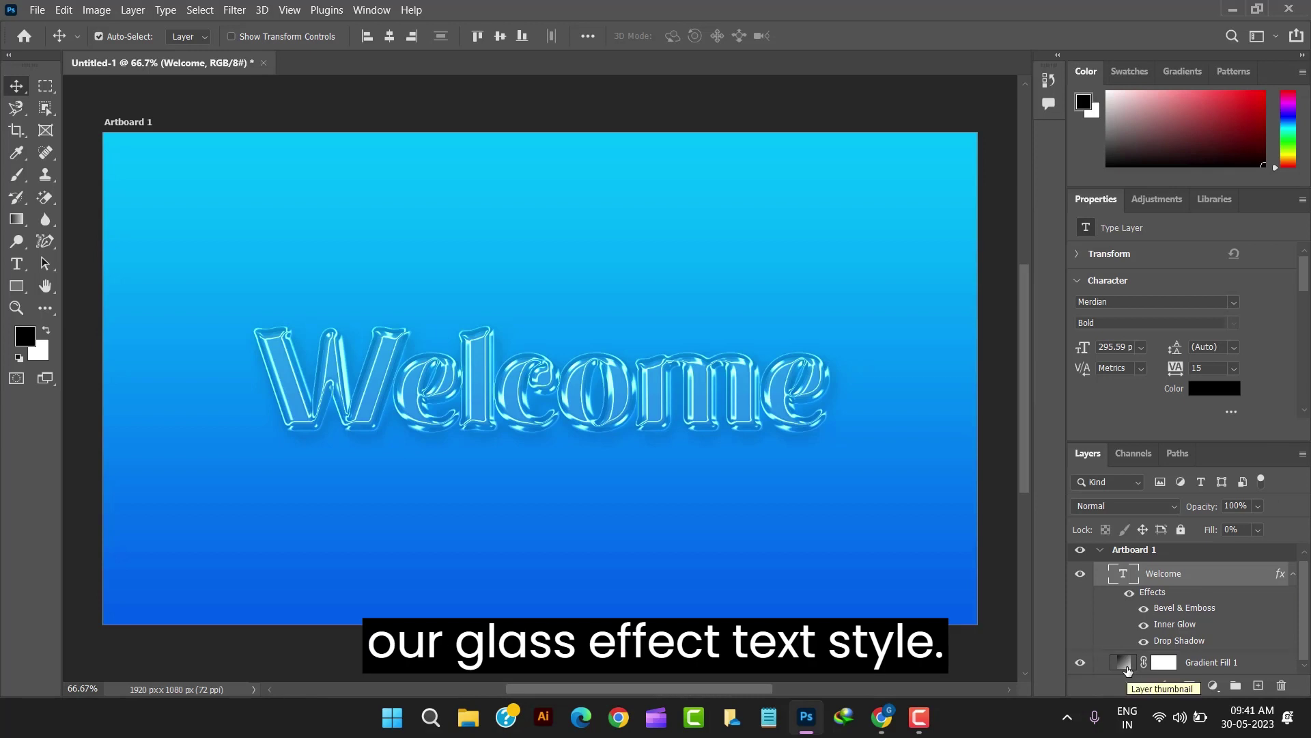
Step: Switch Gradient Fill 1 to a bright pink preset from the Pinks group, dialog moved aside
double_click(1123, 662)
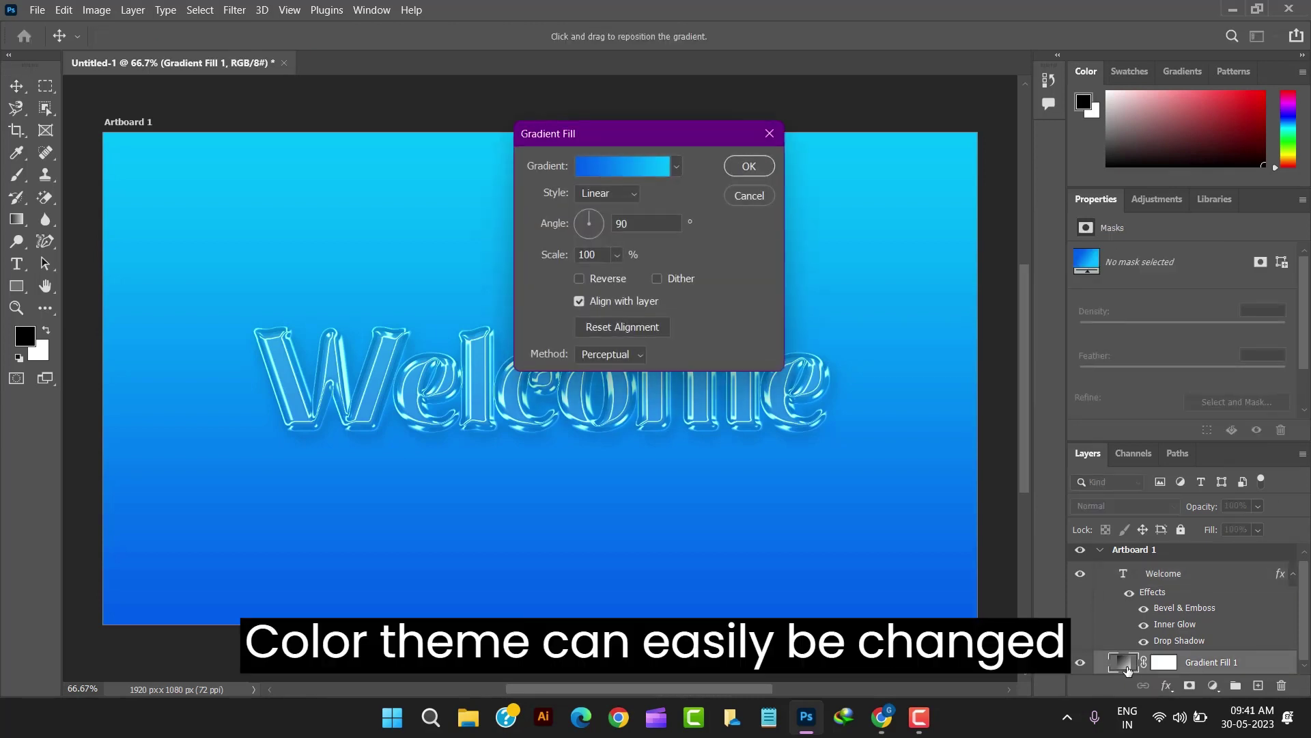
click(678, 167)
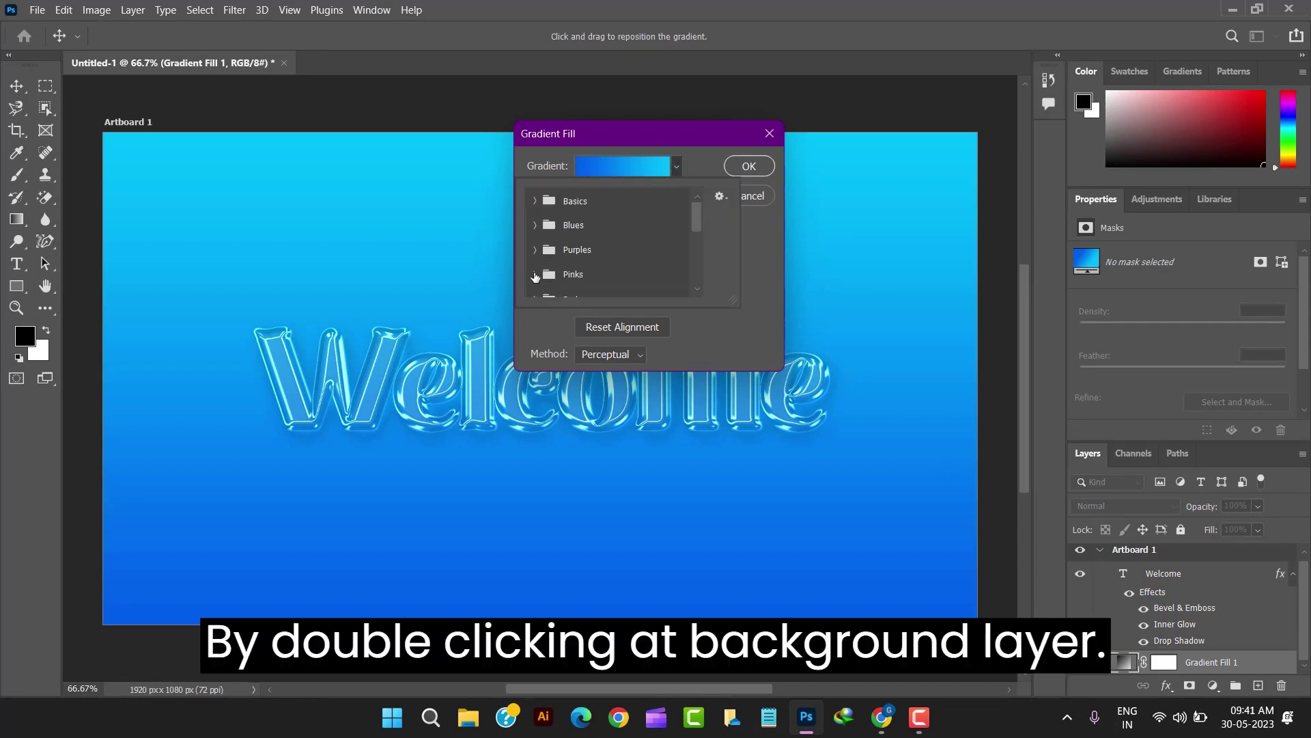
click(535, 275)
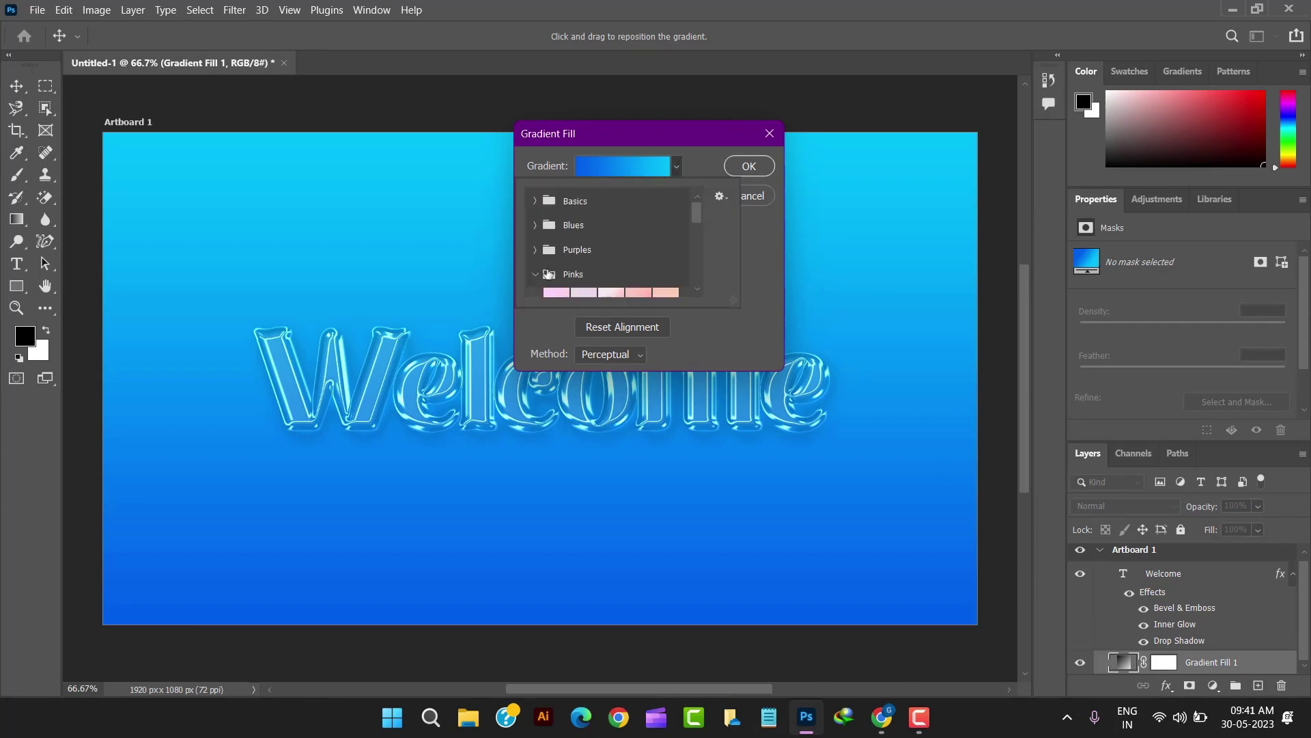
scroll(580, 263, down, 3)
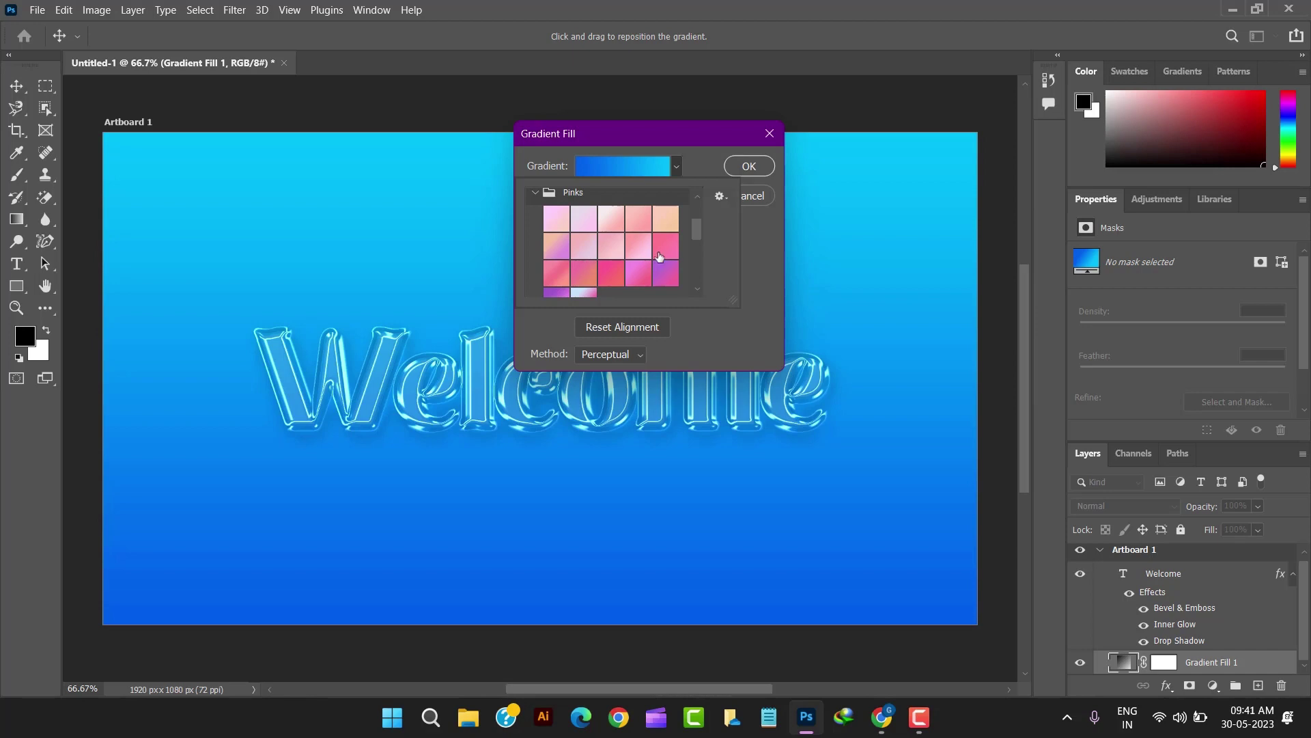
click(661, 255)
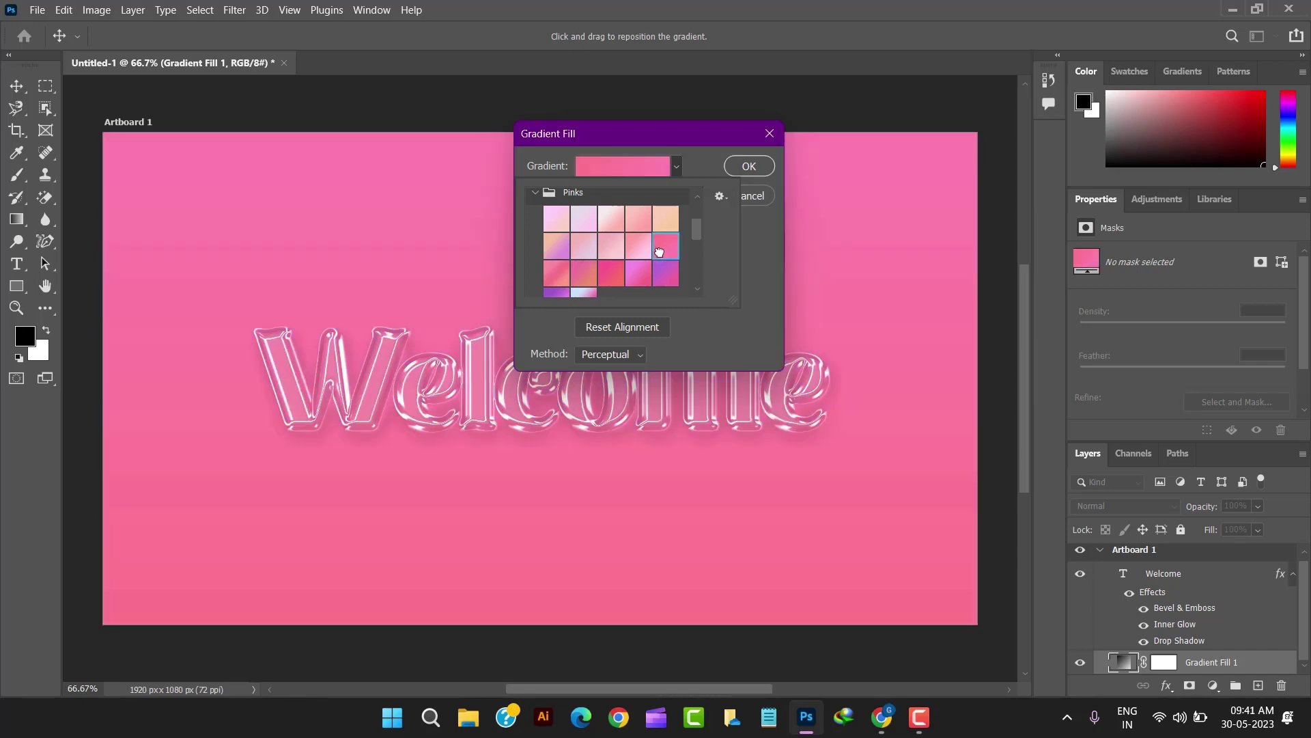
click(664, 273)
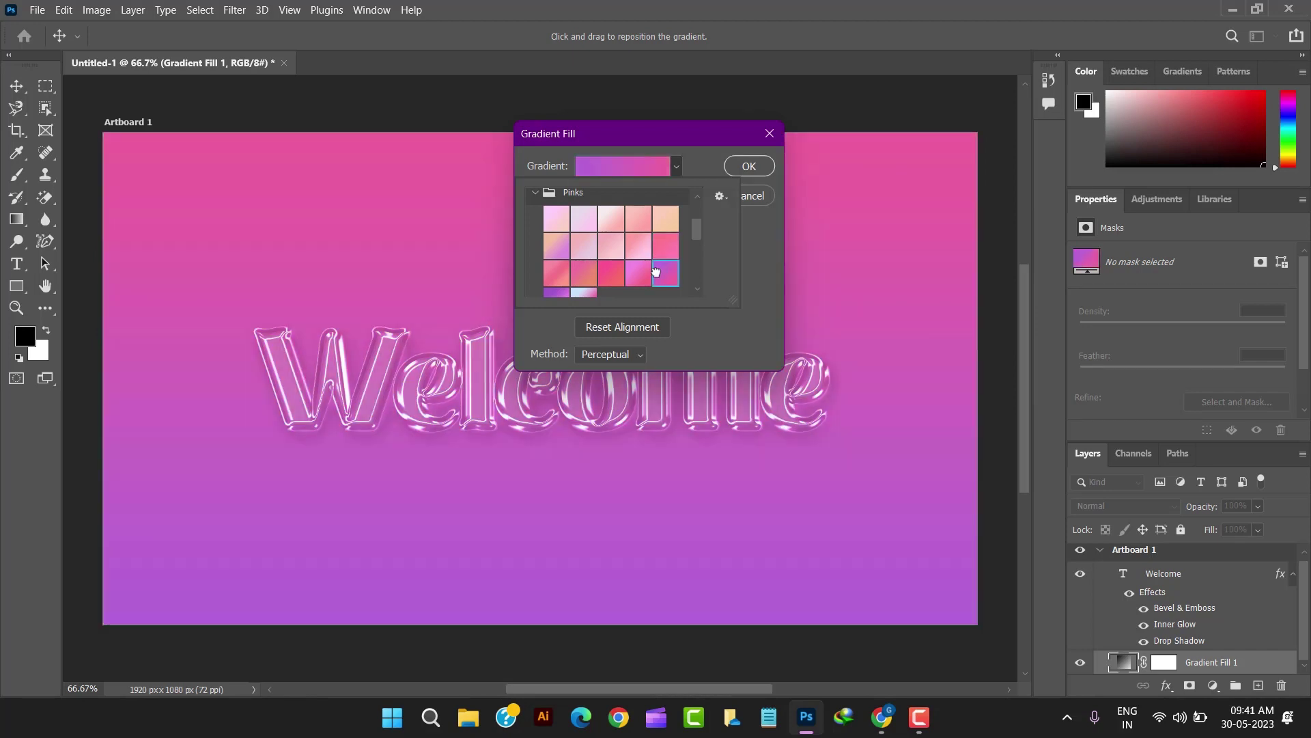
click(605, 275)
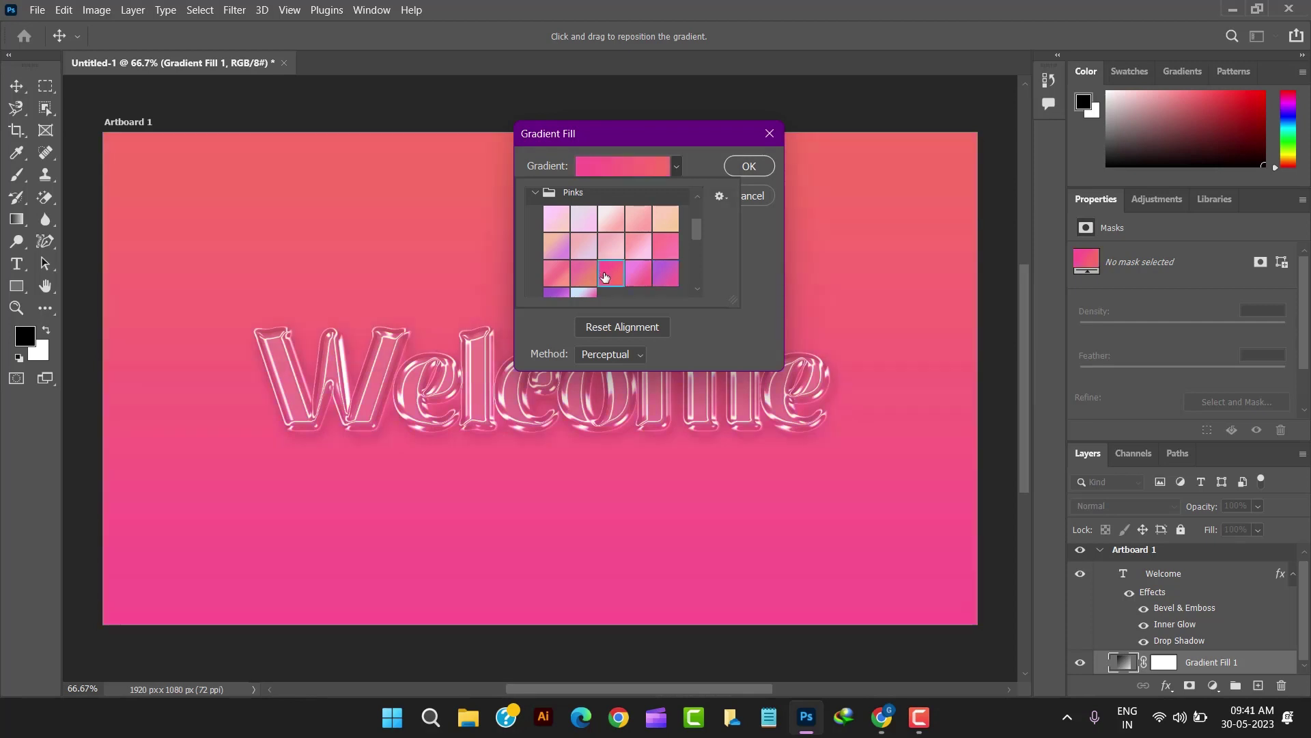
drag(617, 135, 954, 119)
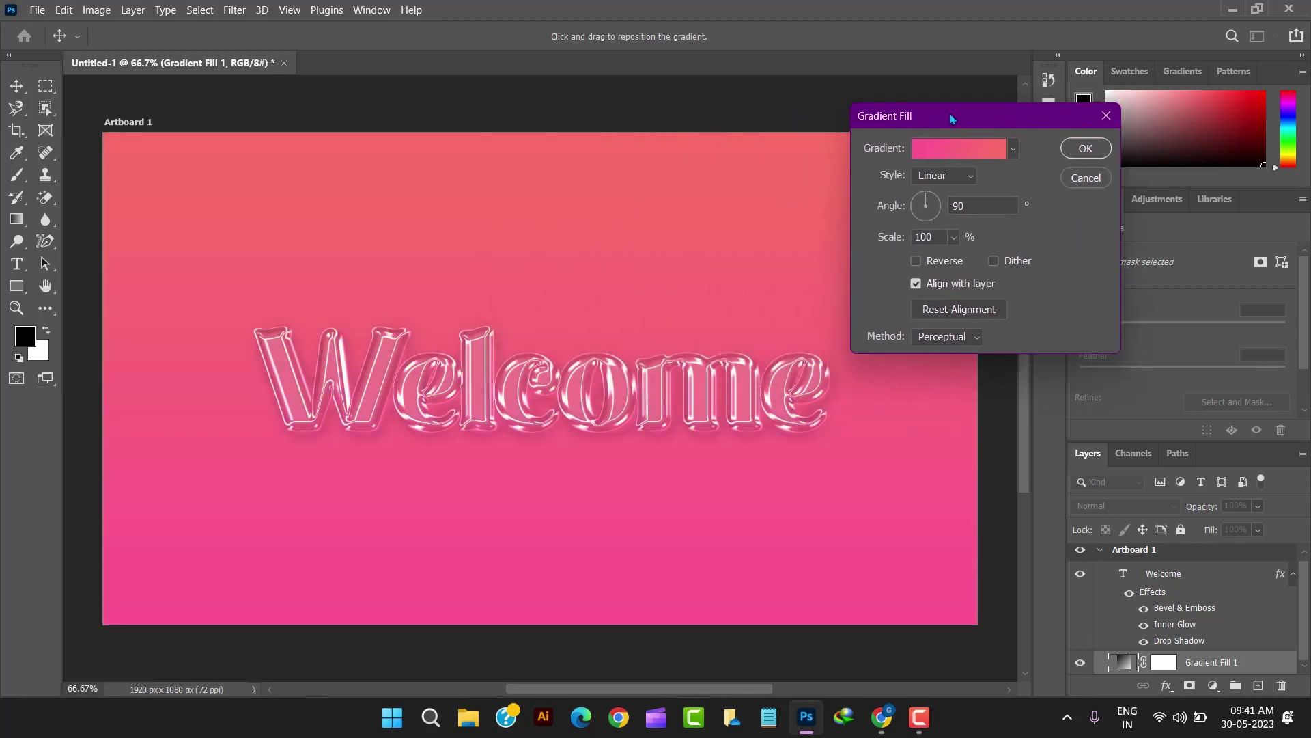
Step: Change Gradient Fill 1 to the solid green preset from the Greens group and confirm
click(1013, 150)
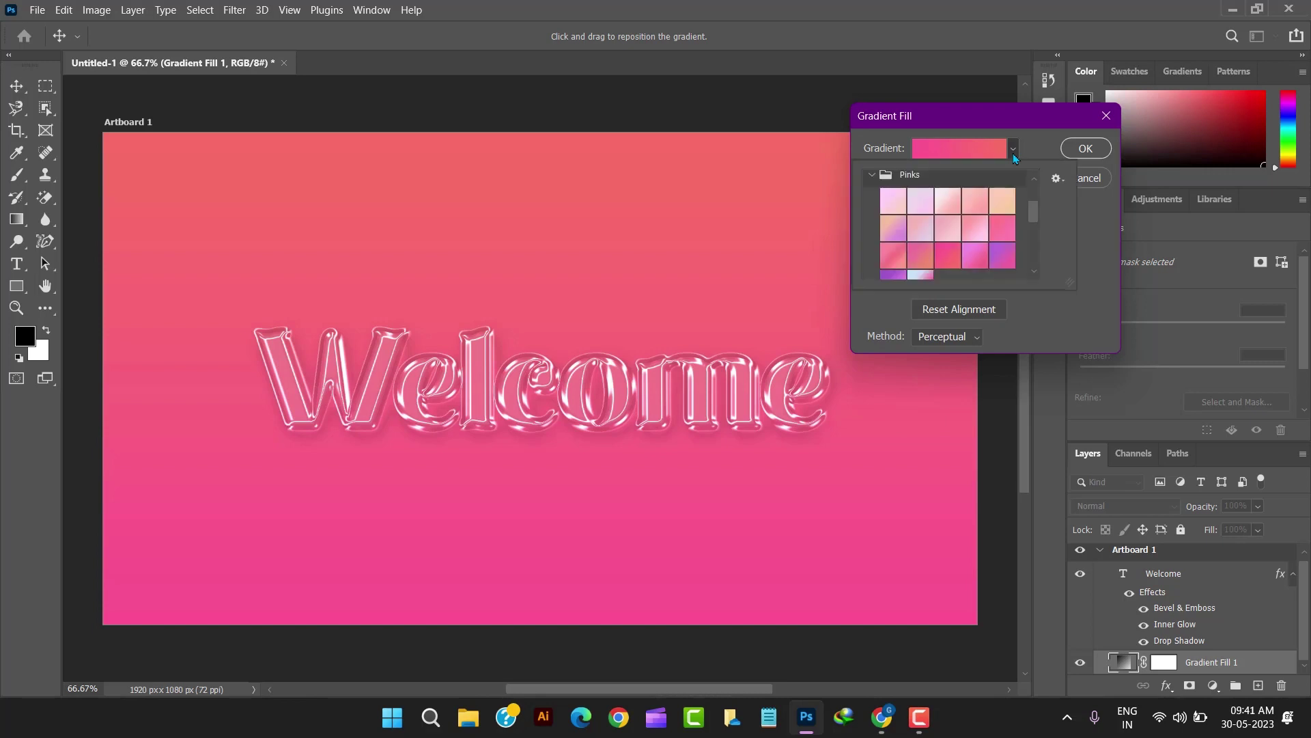
click(873, 176)
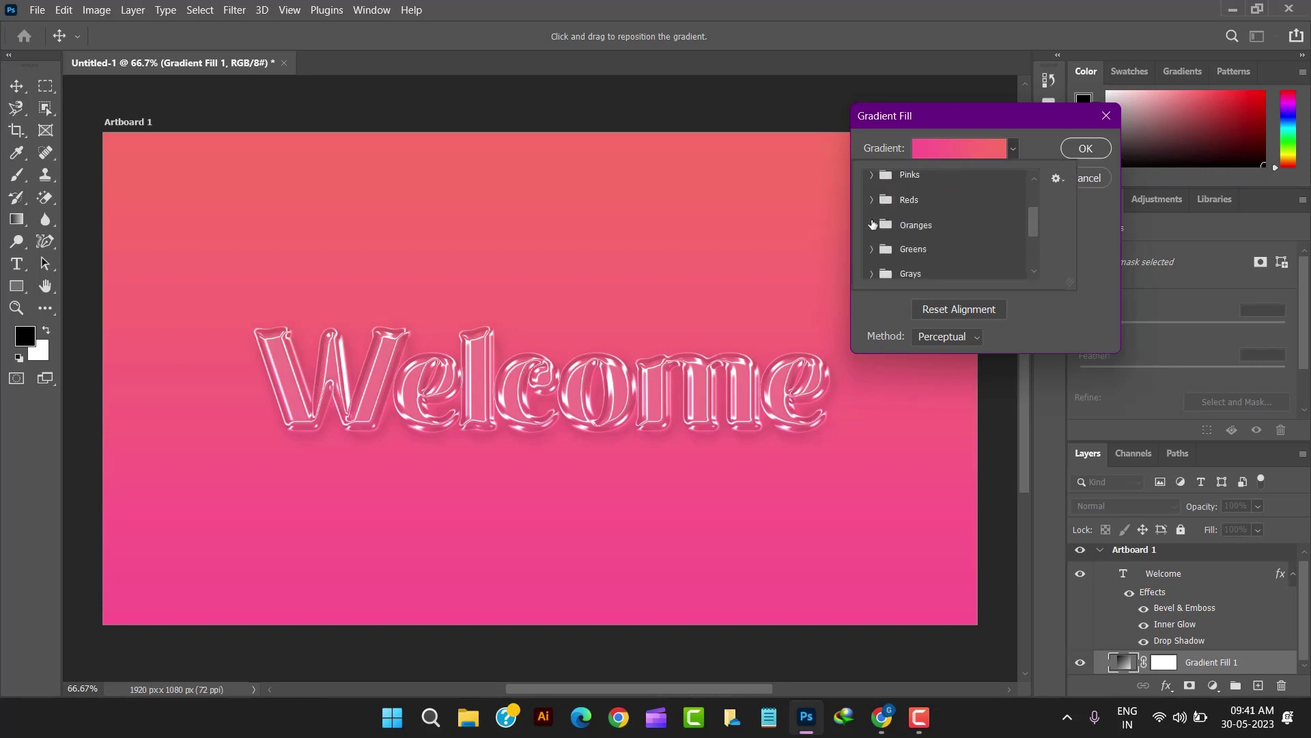
click(872, 249)
scroll(963, 226, down, 3)
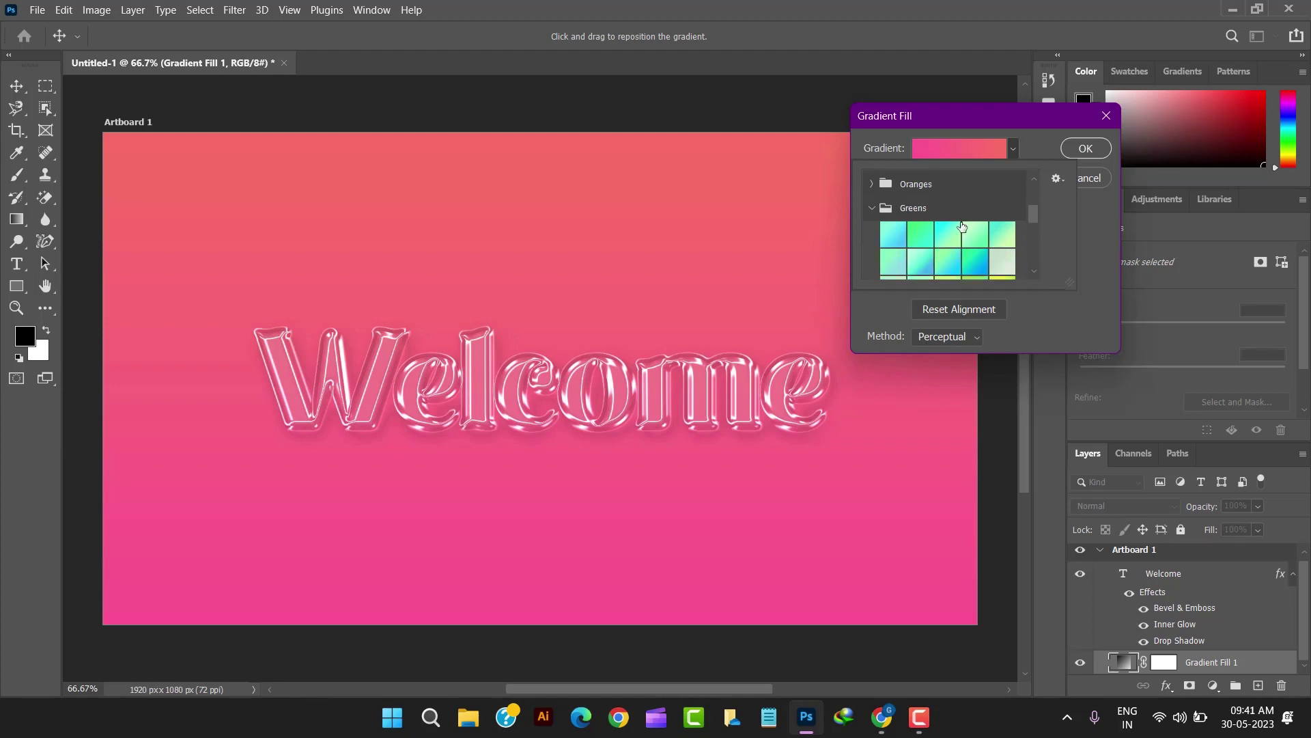
click(1003, 263)
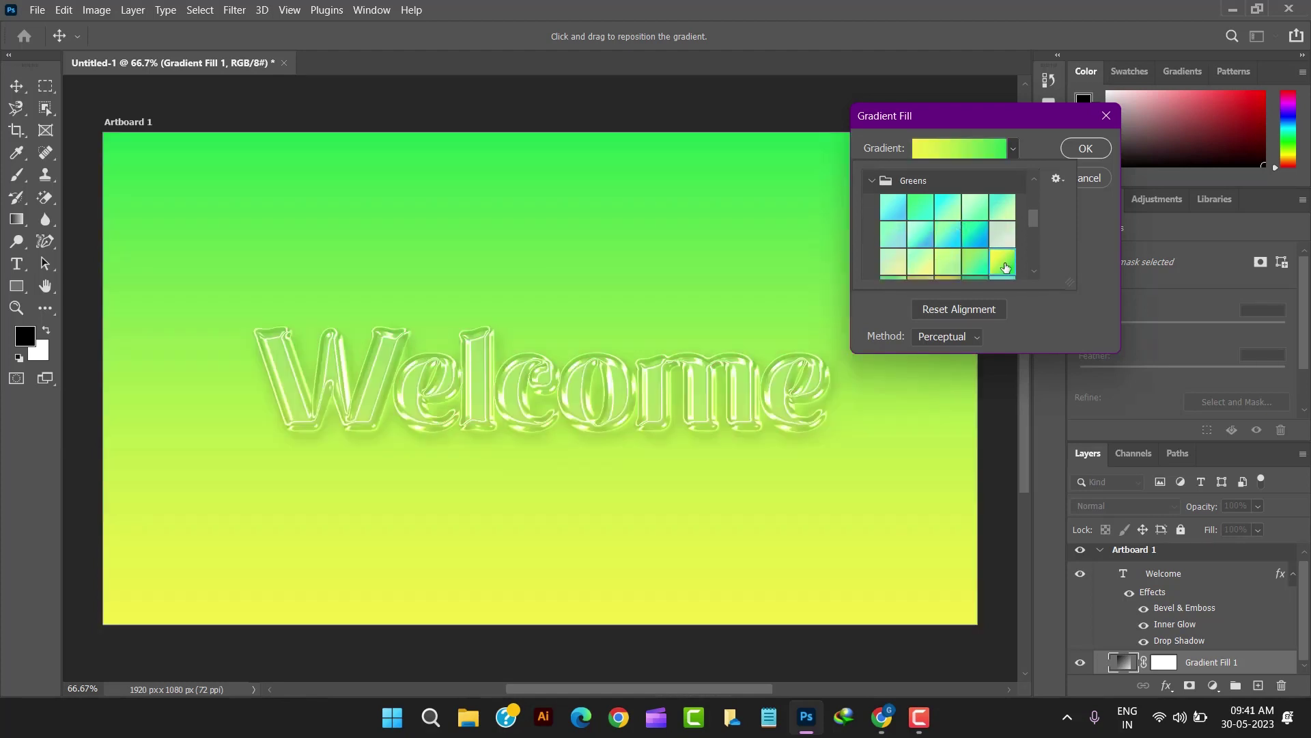
click(920, 210)
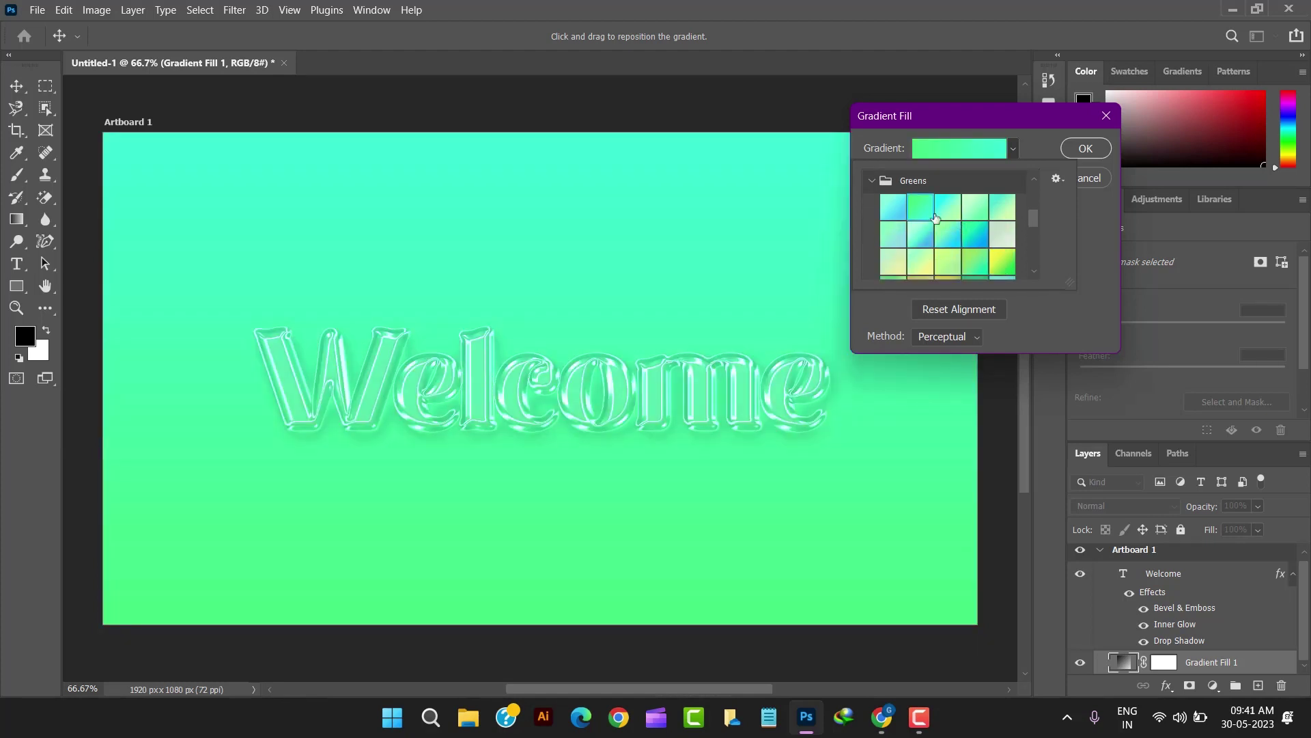
click(978, 238)
scroll(978, 238, down, 2)
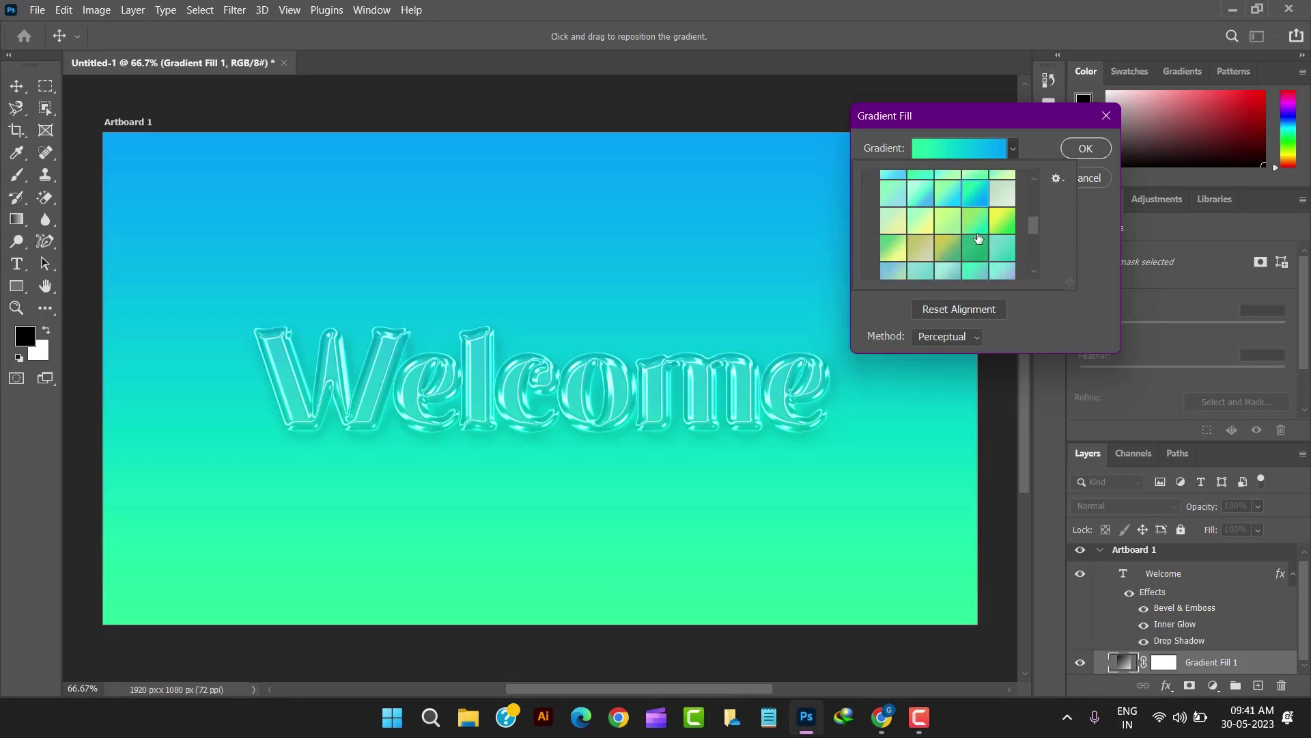
click(893, 248)
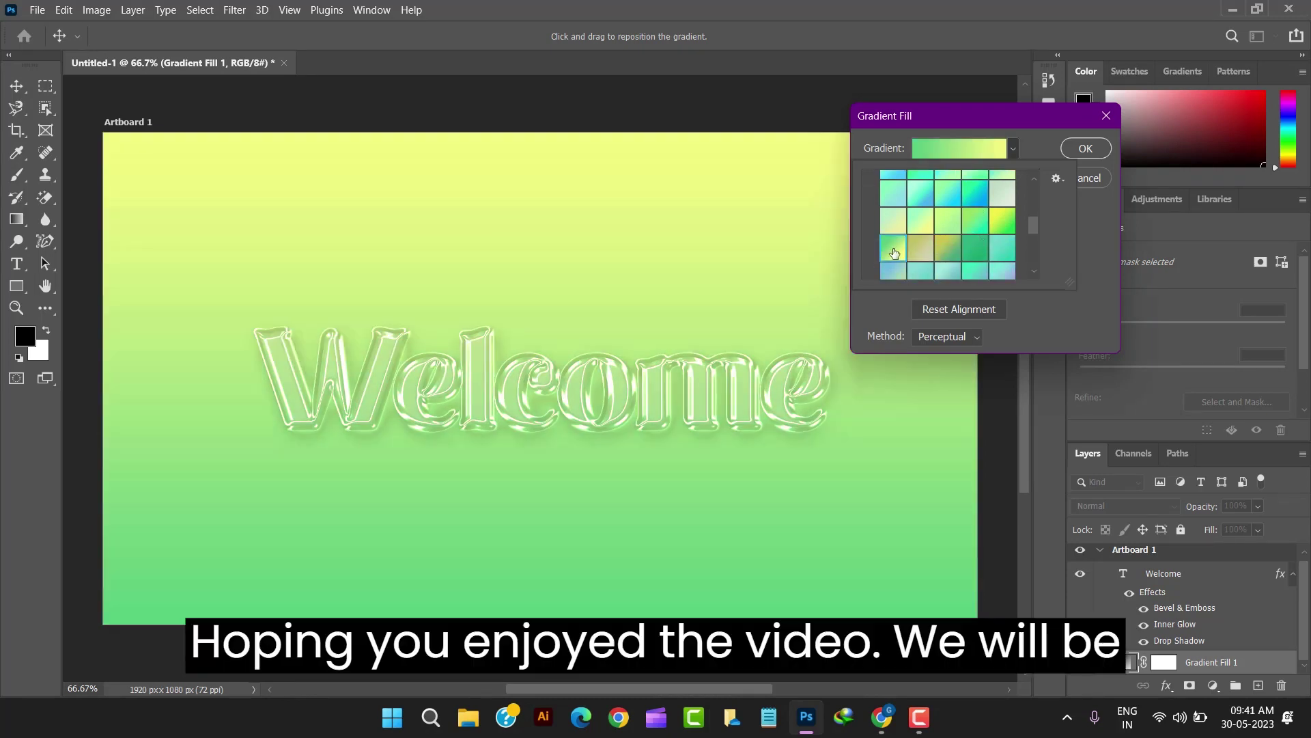
click(946, 253)
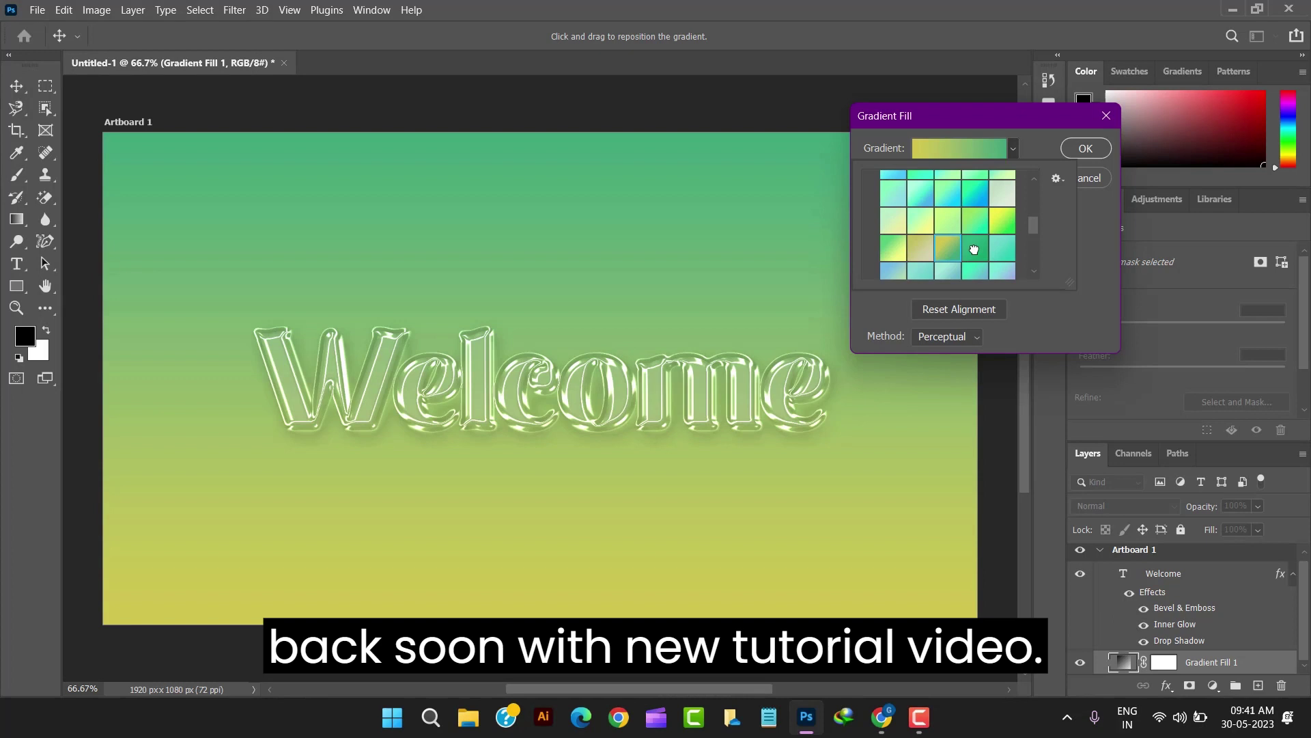
click(974, 249)
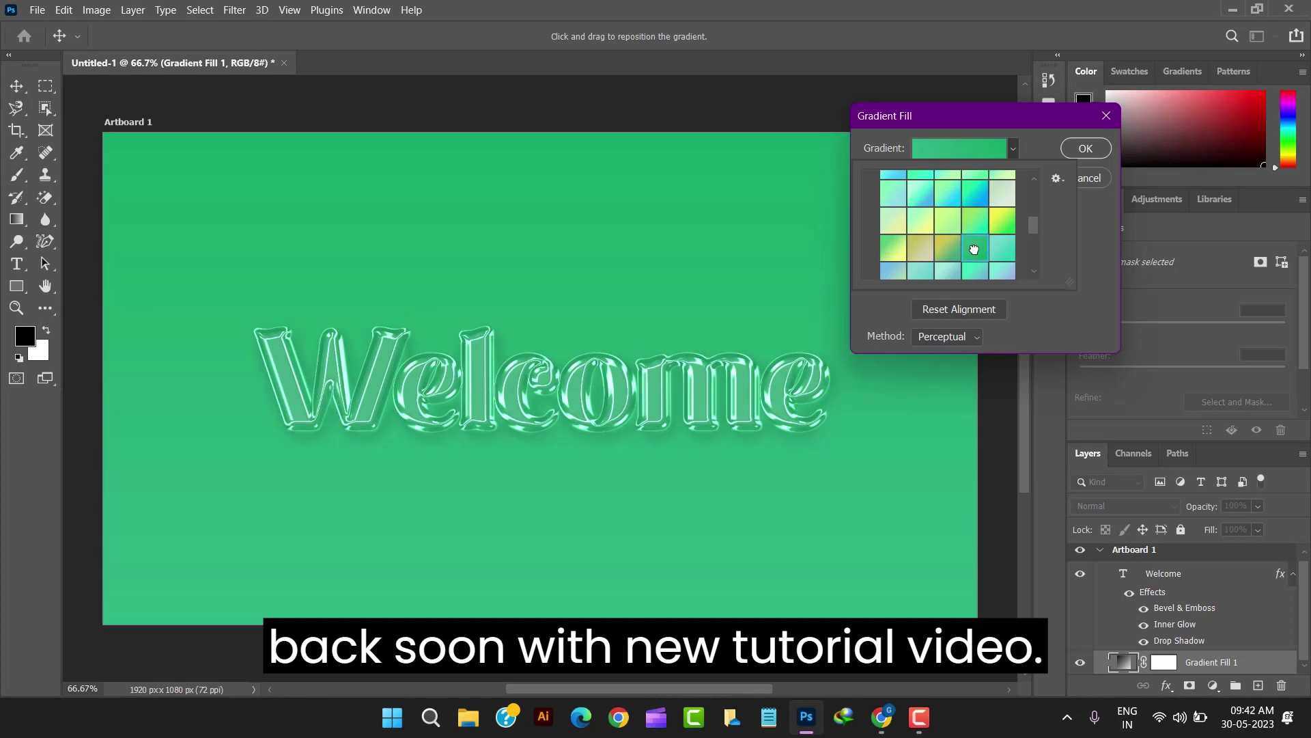
click(1086, 151)
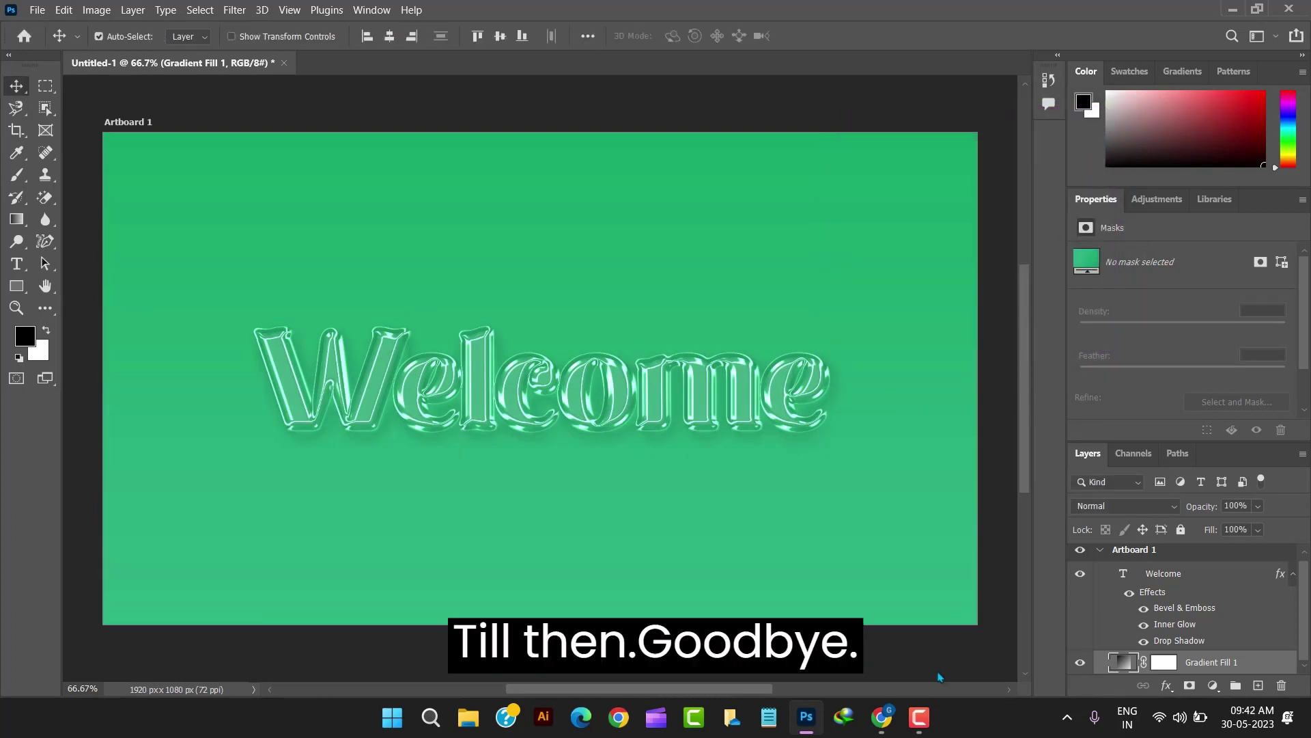